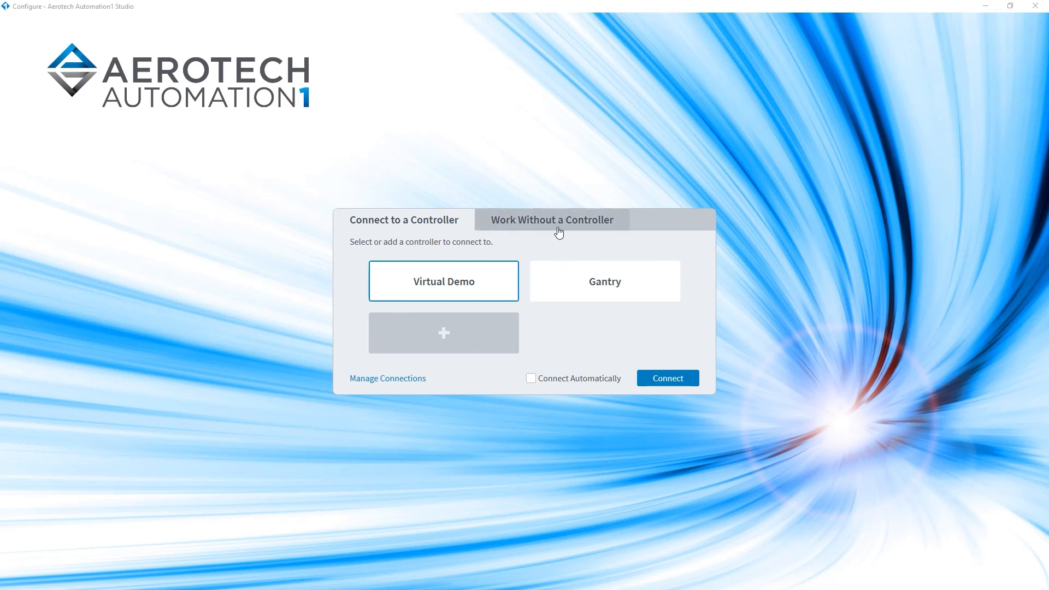
Create a new MCD file named "Virtual demo" without a controller connection, for a drive based controller
{"action": "left_click", "coordinate": [532, 231]}
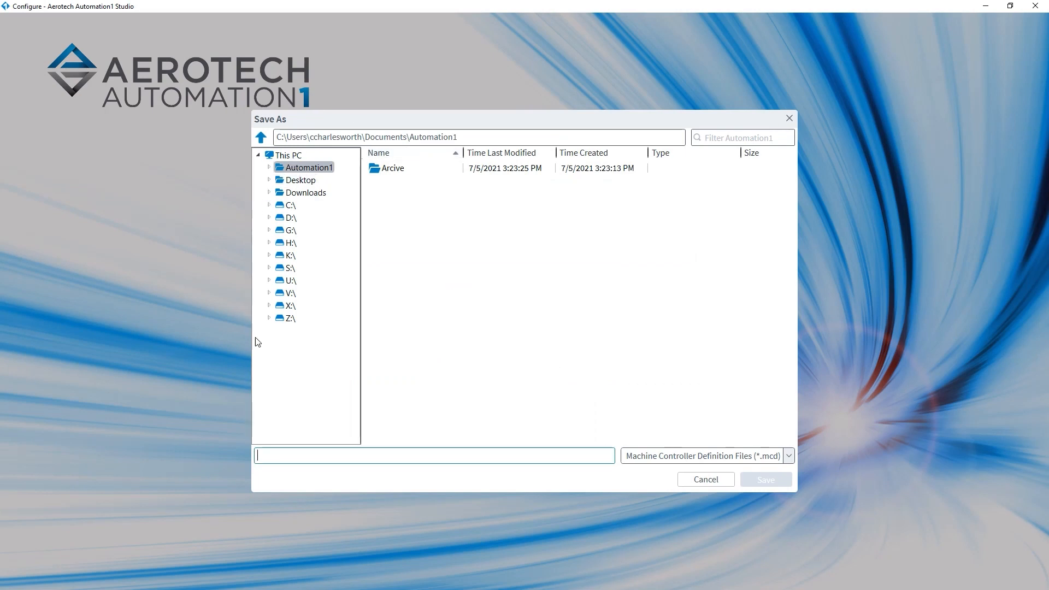
{"action": "type", "text": "V"}
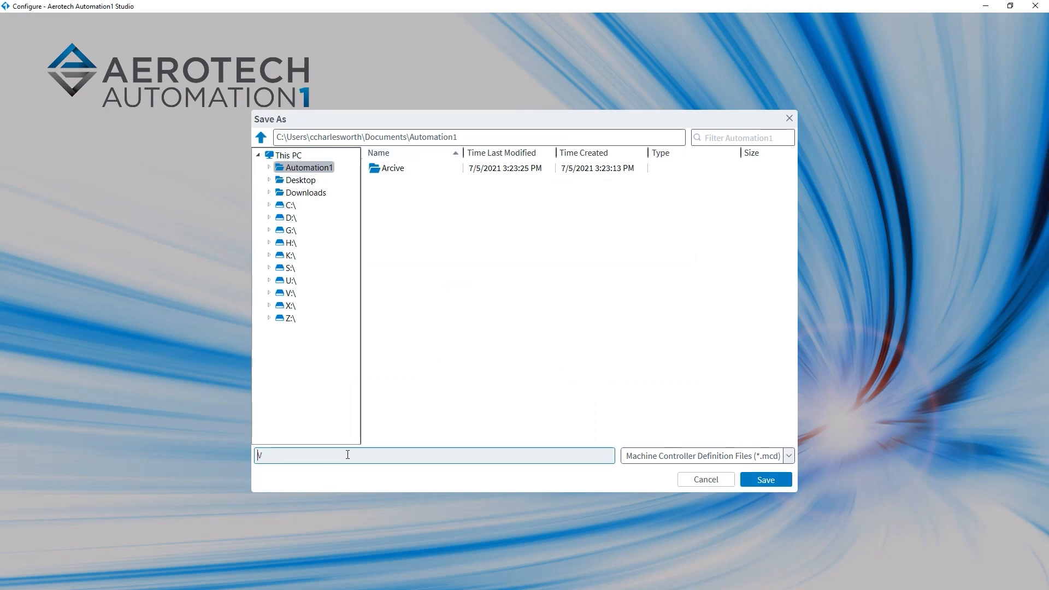
{"action": "type", "text": "irtual demo"}
{"action": "left_click", "coordinate": [759, 480]}
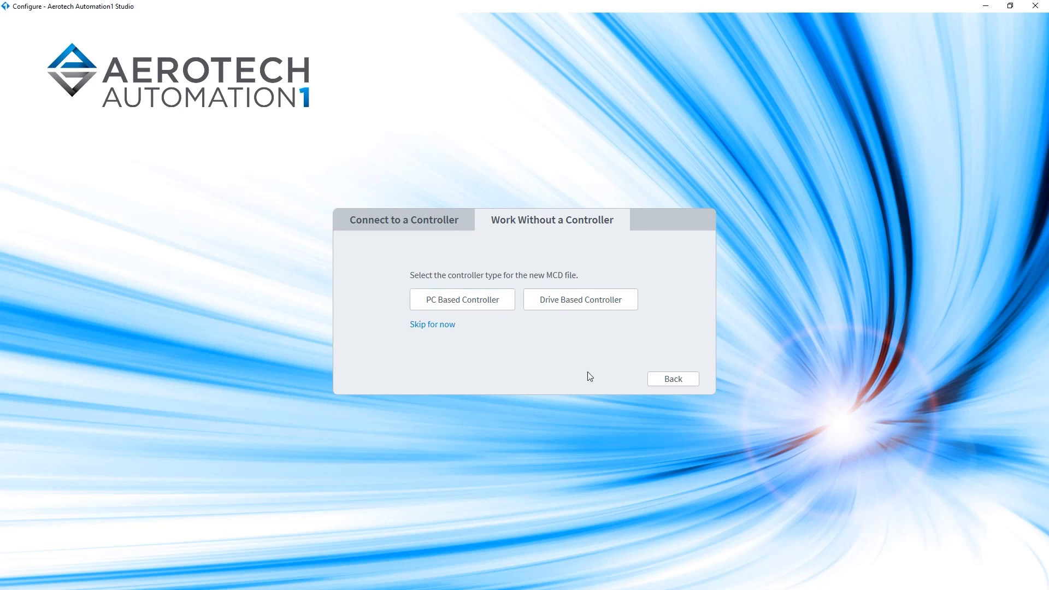
{"action": "left_click", "coordinate": [581, 303]}
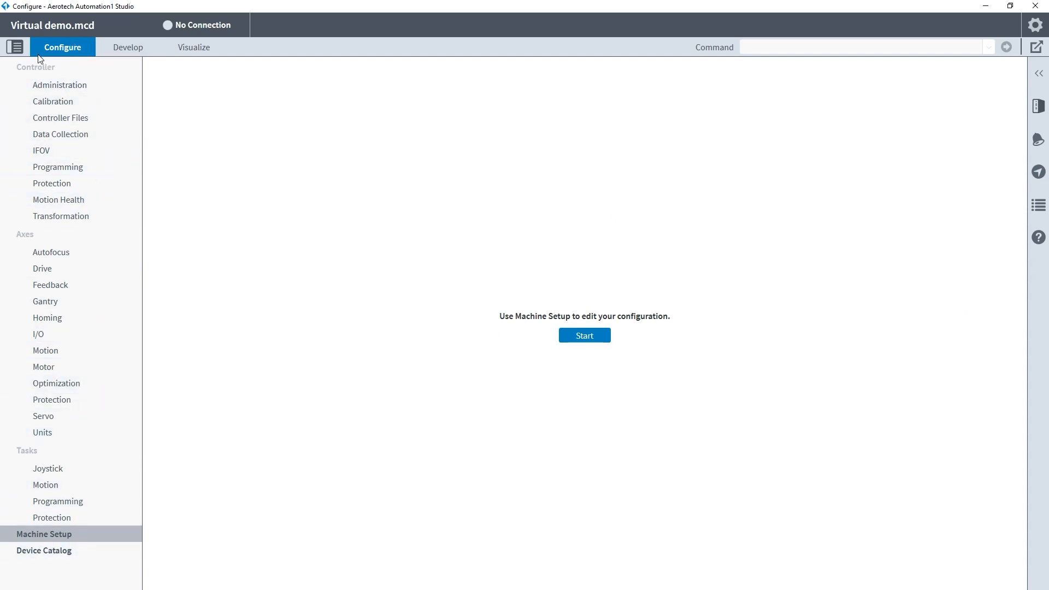
View the Develop and Visualize workspaces, and return to the Configure workspace
{"action": "left_click", "coordinate": [119, 47]}
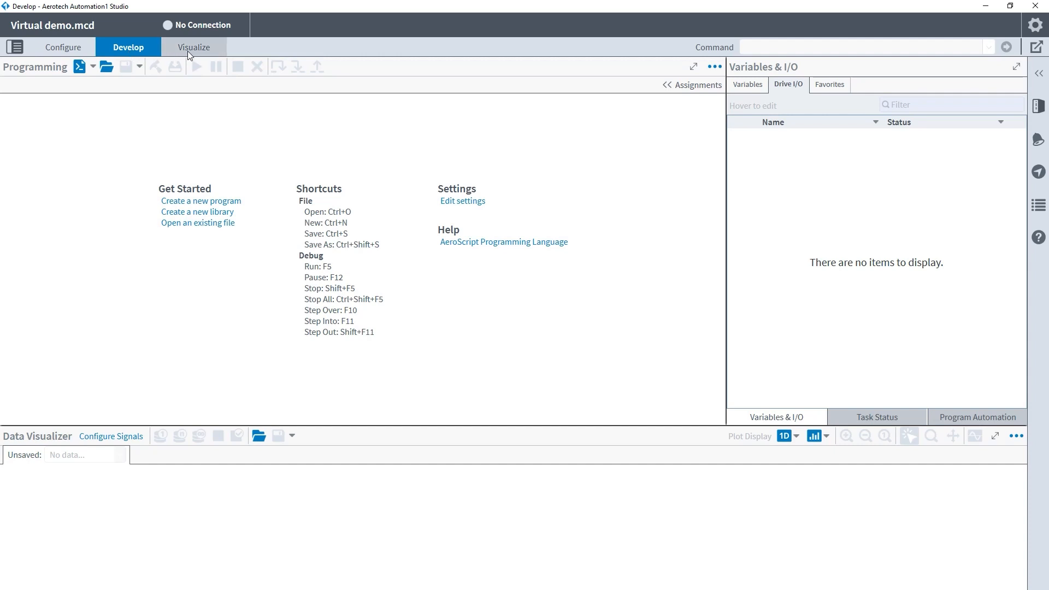
{"action": "left_click", "coordinate": [191, 46]}
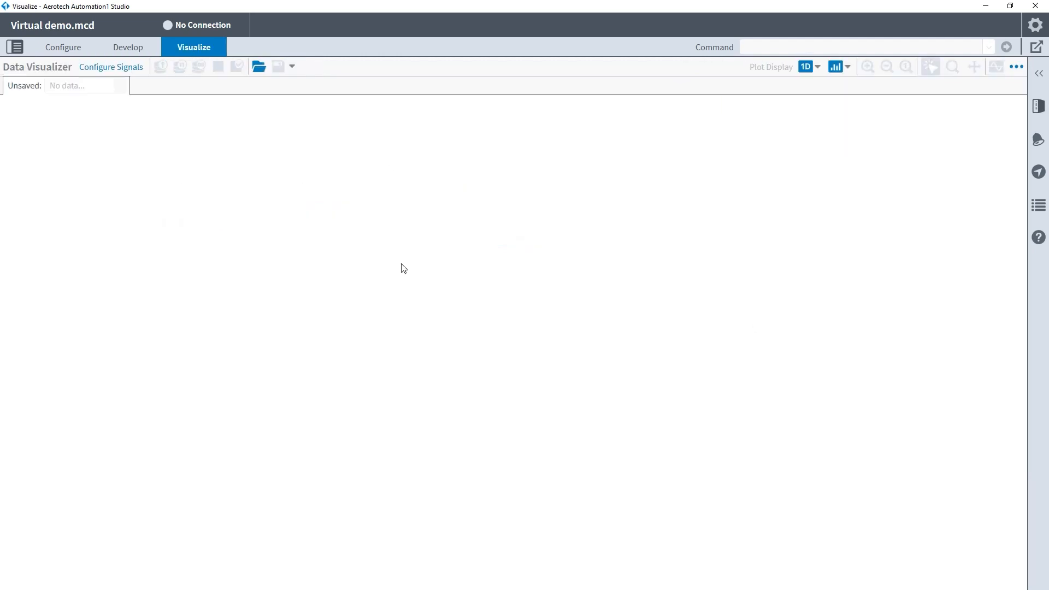
{"action": "left_click", "coordinate": [59, 50]}
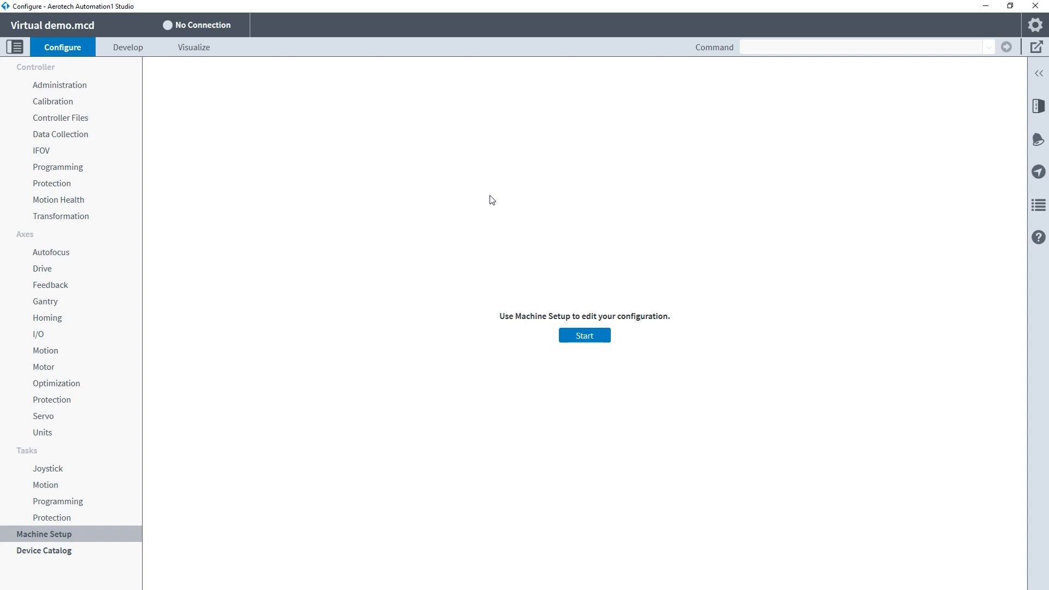
Review the Controller, Notifications, Quick Navigation, Checklist and Help modules in the expanded sidebar, and collapse it again
{"action": "left_click", "coordinate": [1039, 73]}
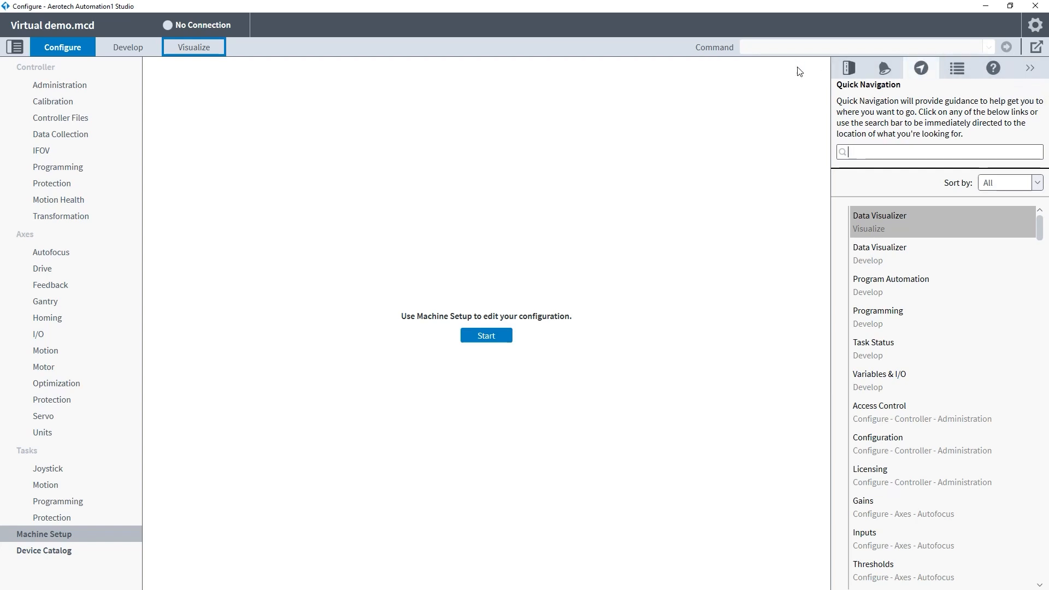
{"action": "left_click", "coordinate": [865, 67]}
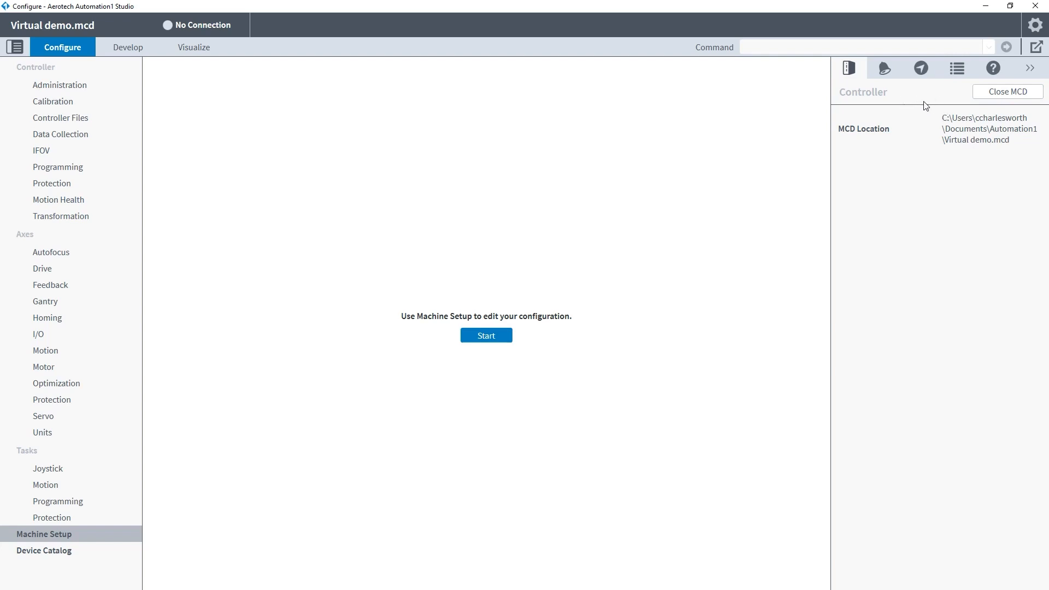
{"action": "left_click", "coordinate": [887, 69]}
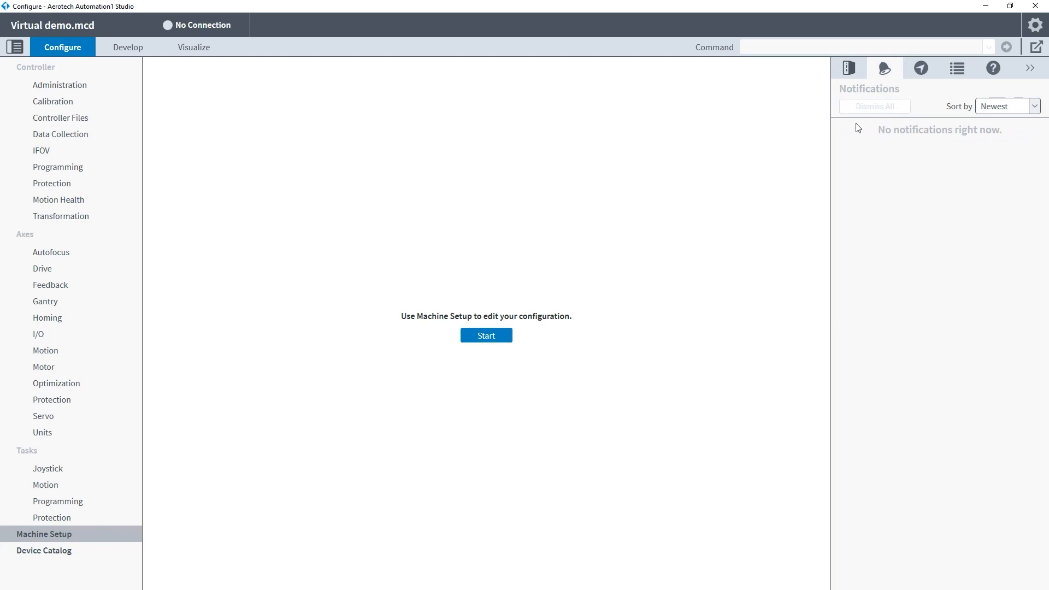
{"action": "left_click", "coordinate": [921, 68]}
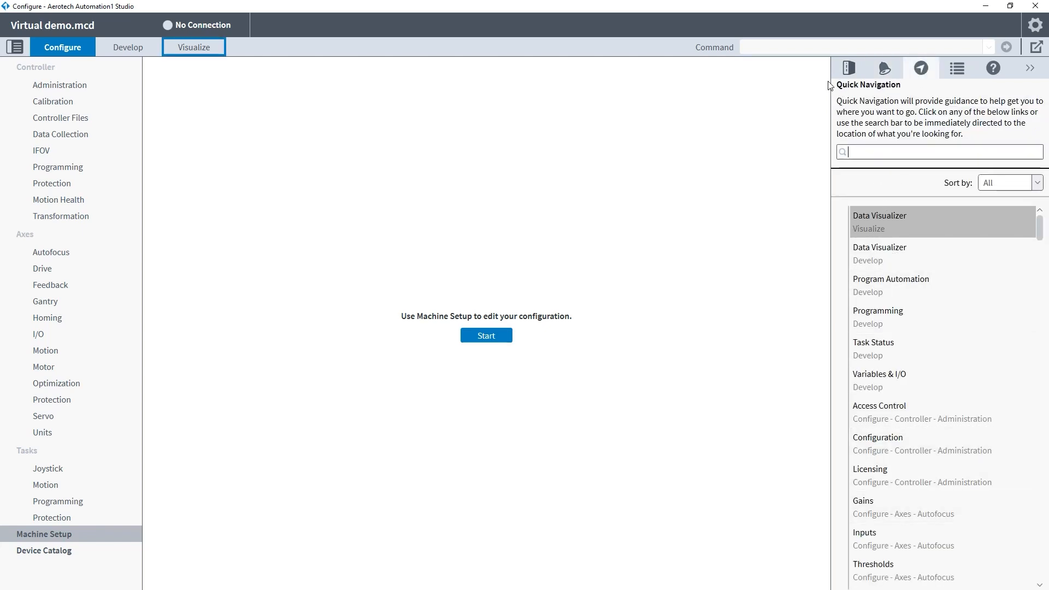
{"action": "left_click", "coordinate": [945, 69]}
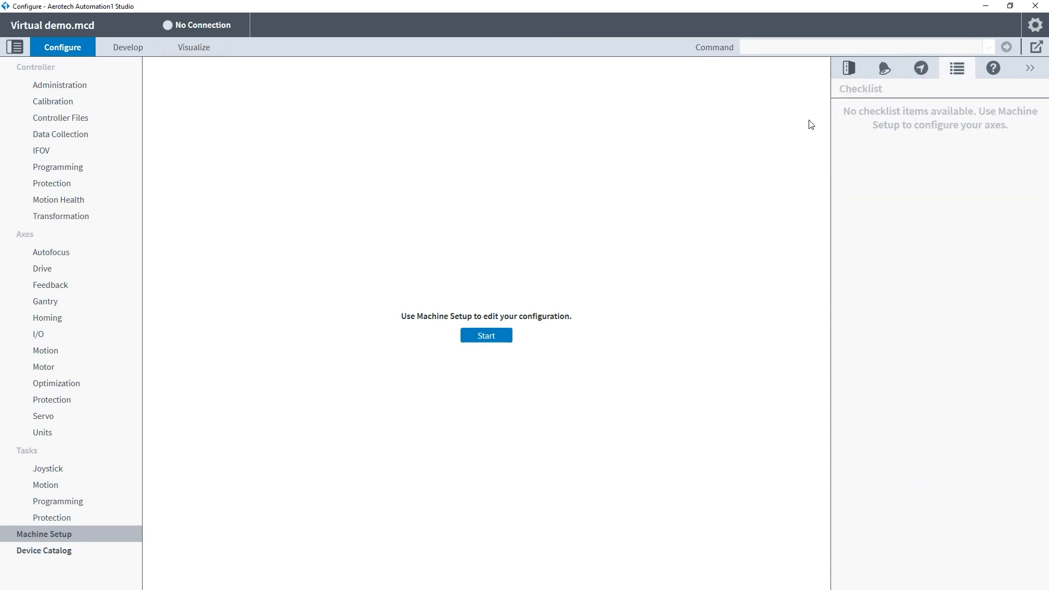
{"action": "left_click", "coordinate": [993, 68]}
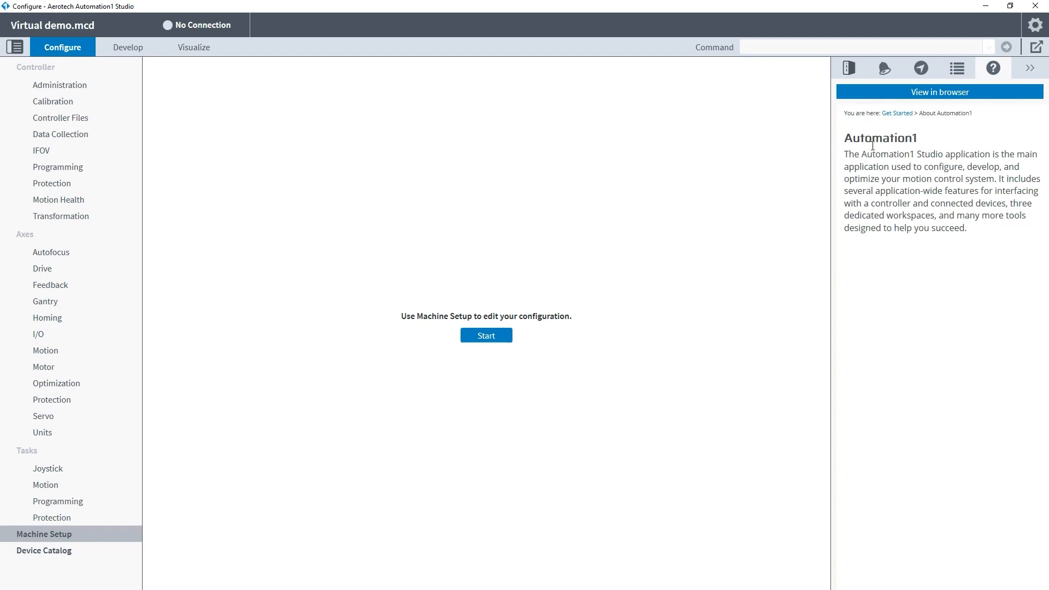
{"action": "left_click", "coordinate": [1030, 68]}
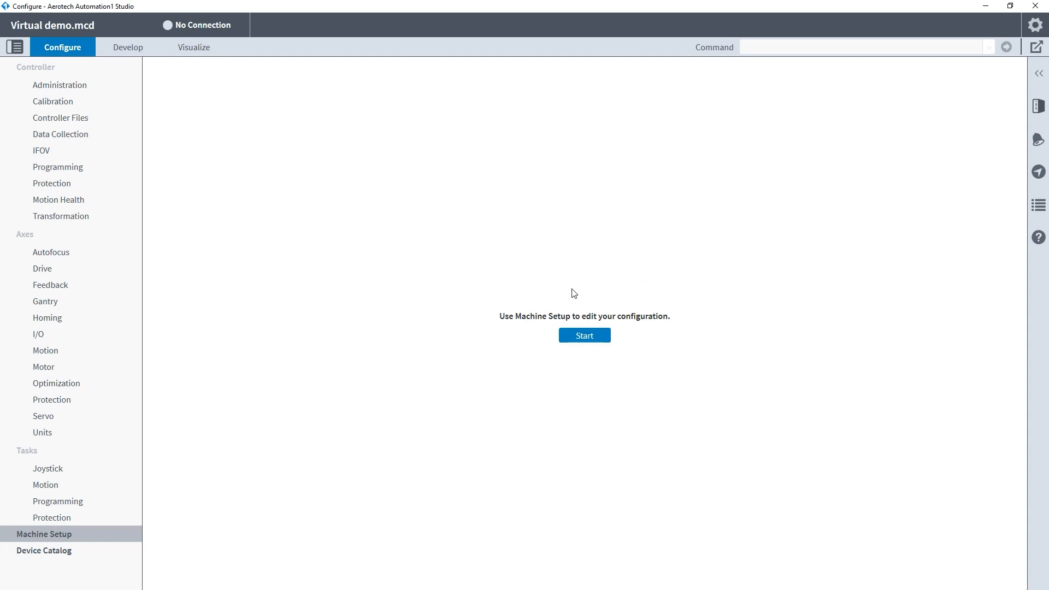
Start Machine Setup, name the controller "Virtual Controller" and proceed to the electrical devices
{"action": "left_click", "coordinate": [599, 335]}
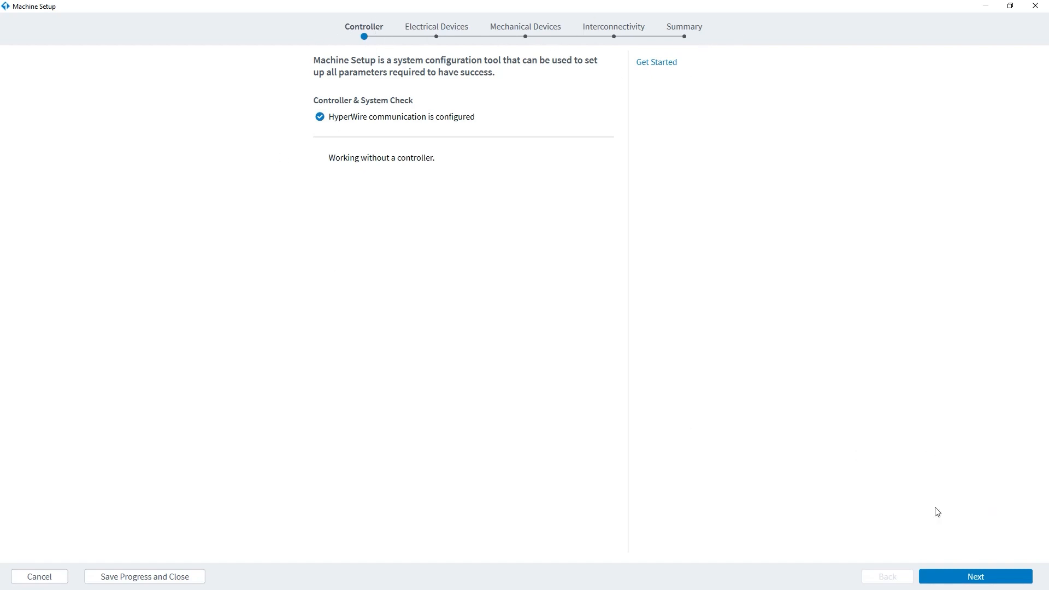
{"action": "left_click", "coordinate": [944, 580]}
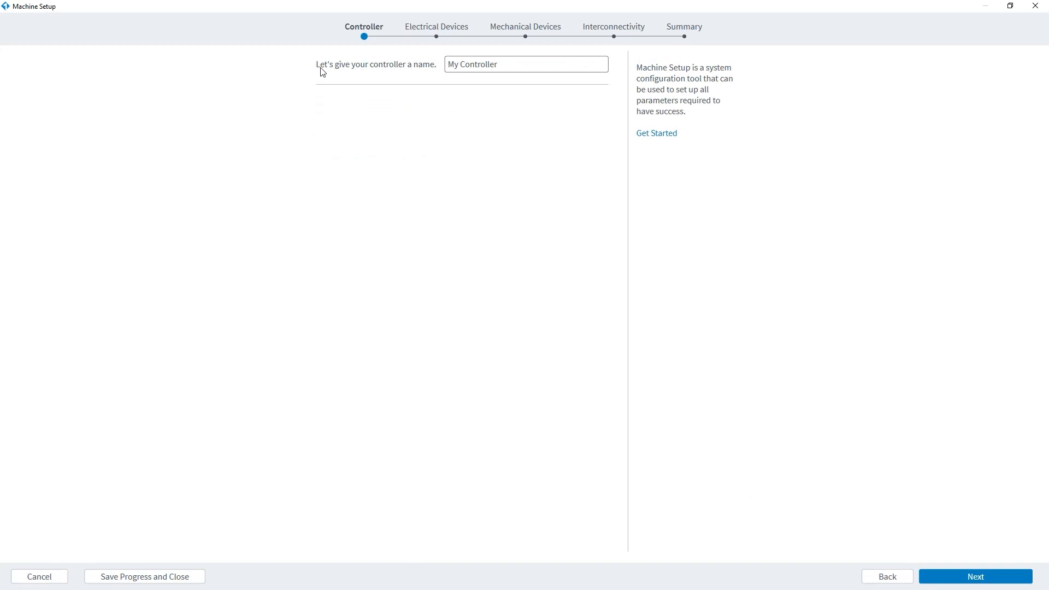
{"action": "left_click_drag", "start_coordinate": [496, 65], "coordinate": [445, 66]}
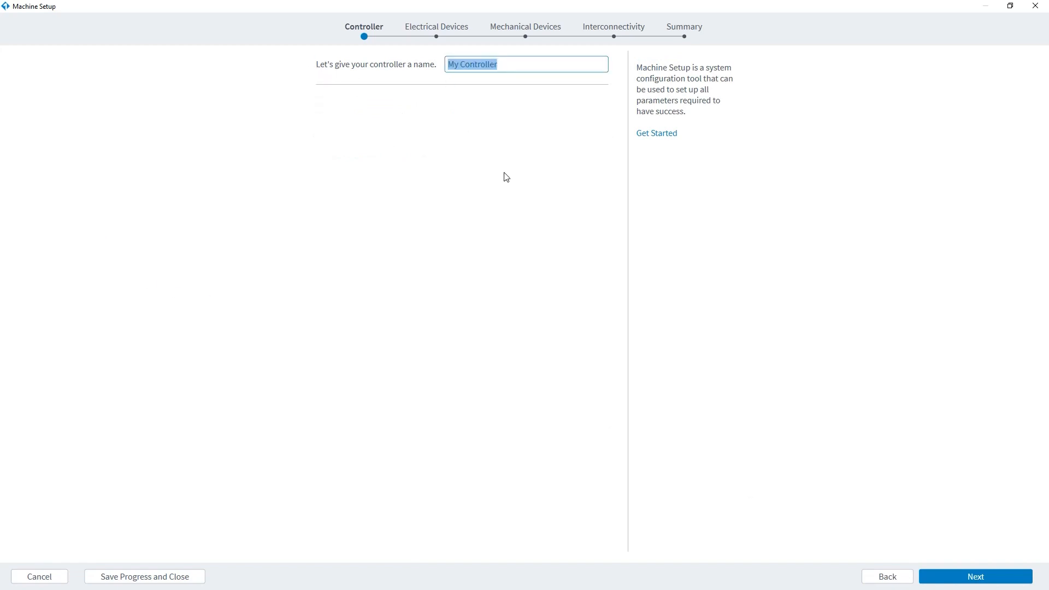
{"action": "type", "text": "C"}
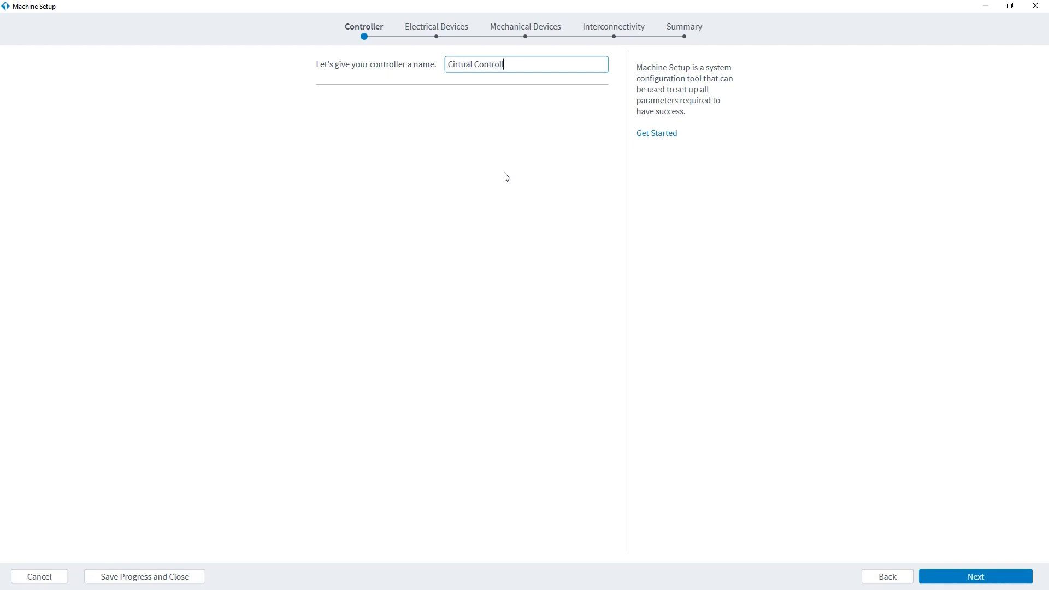
{"action": "left_click", "coordinate": [452, 65]}
{"action": "key", "text": "BackSpace"}
{"action": "type", "text": "V"}
{"action": "left_click", "coordinate": [971, 577]}
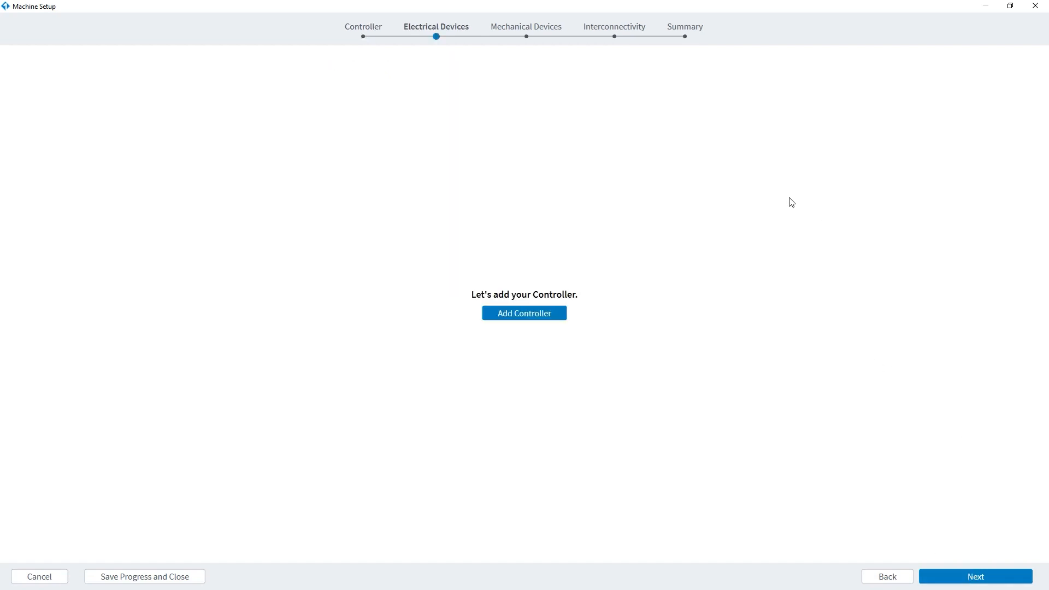
Begin adding an iXC4 controller with 10 A Peak, 5 A Cont. Current (-10) and 320 VDC Unipolar bus voltage
{"action": "left_click", "coordinate": [538, 319]}
{"action": "left_click", "coordinate": [463, 54]}
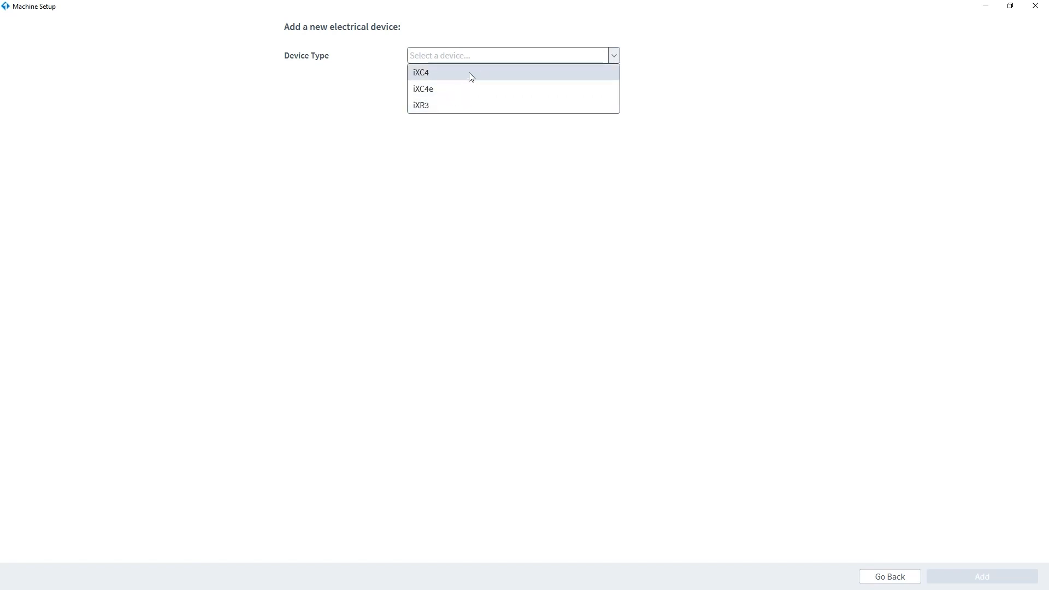
{"action": "left_click", "coordinate": [455, 72]}
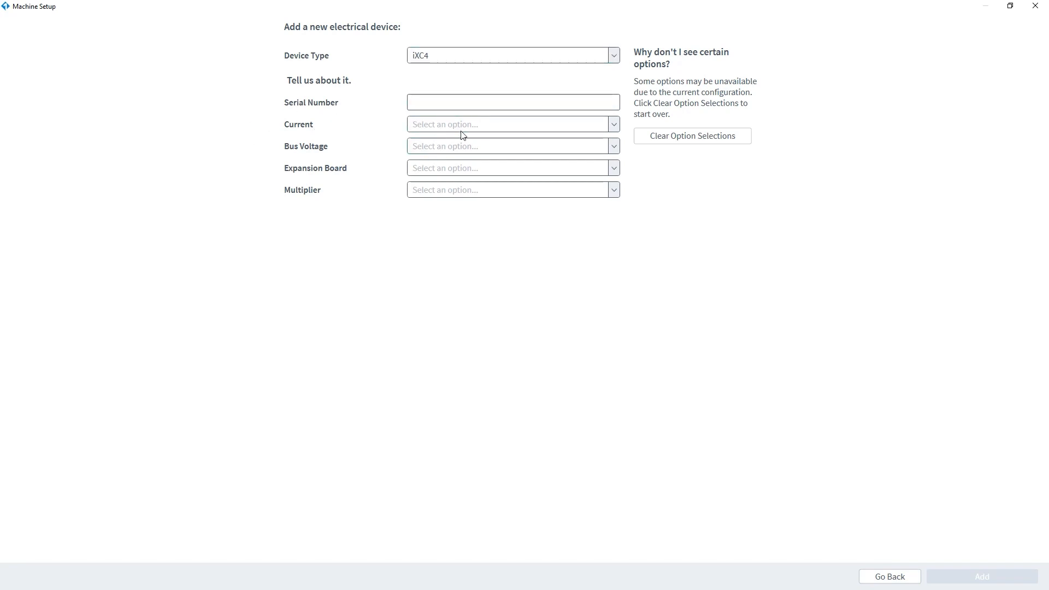
{"action": "left_click", "coordinate": [480, 127]}
{"action": "left_click", "coordinate": [448, 140]}
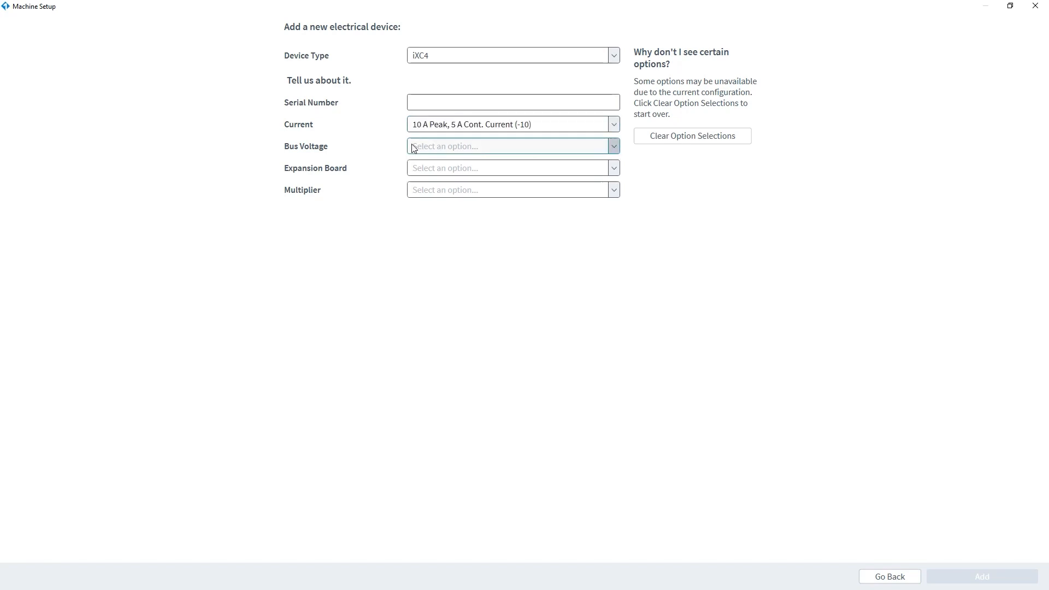
{"action": "left_click", "coordinate": [475, 144]}
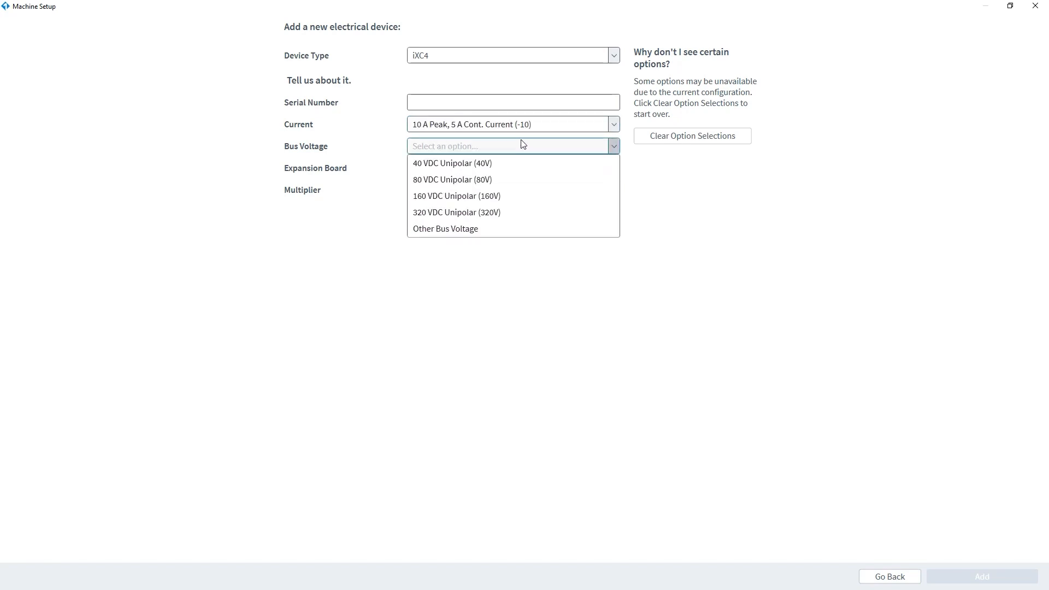
{"action": "left_click", "coordinate": [489, 213]}
Give the iXC4 no expansion board (-EB0) and the x16384 primary multiplier (-MX1), and add it to the setup
{"action": "left_click", "coordinate": [505, 177]}
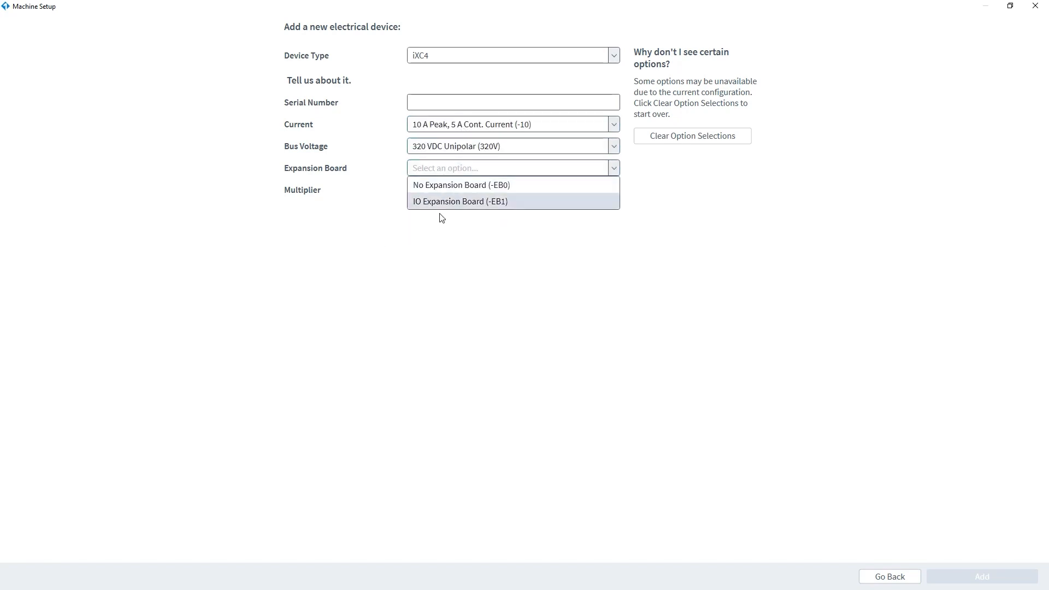
{"action": "left_click", "coordinate": [509, 183]}
{"action": "left_click", "coordinate": [475, 195]}
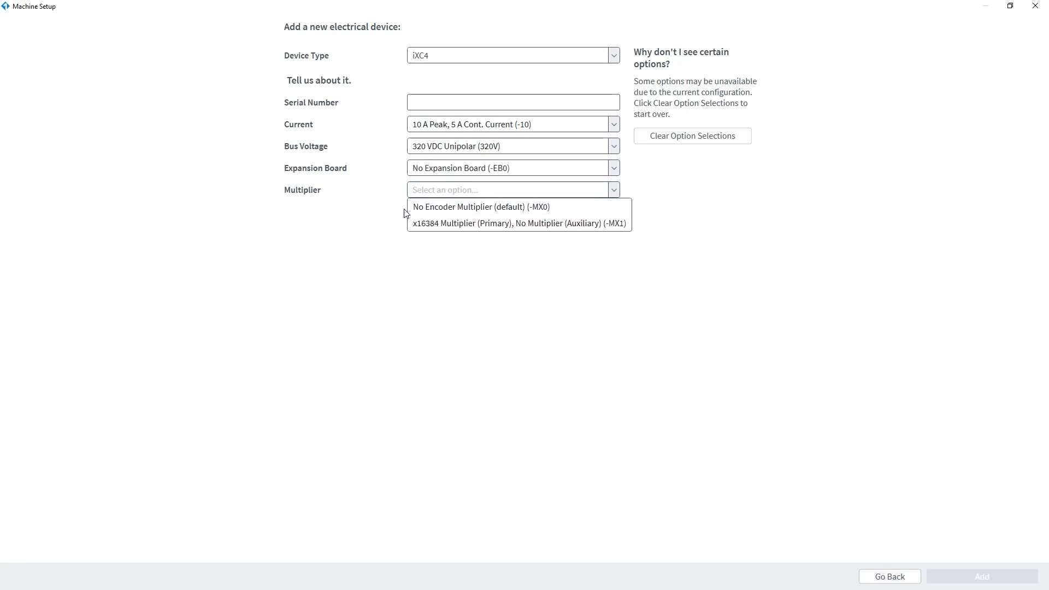
{"action": "left_click", "coordinate": [461, 225]}
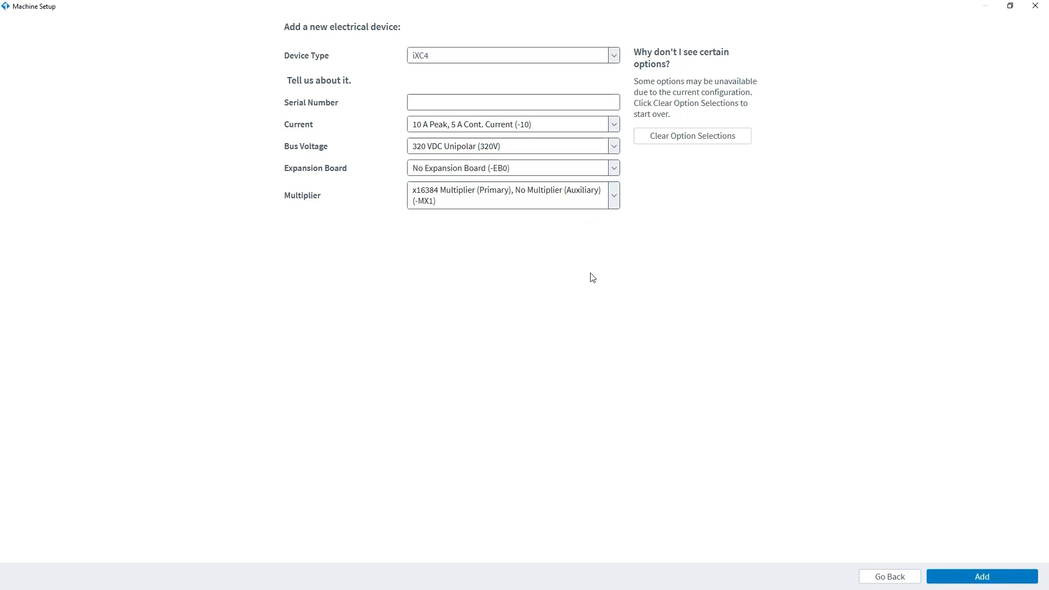
{"action": "left_click", "coordinate": [981, 578]}
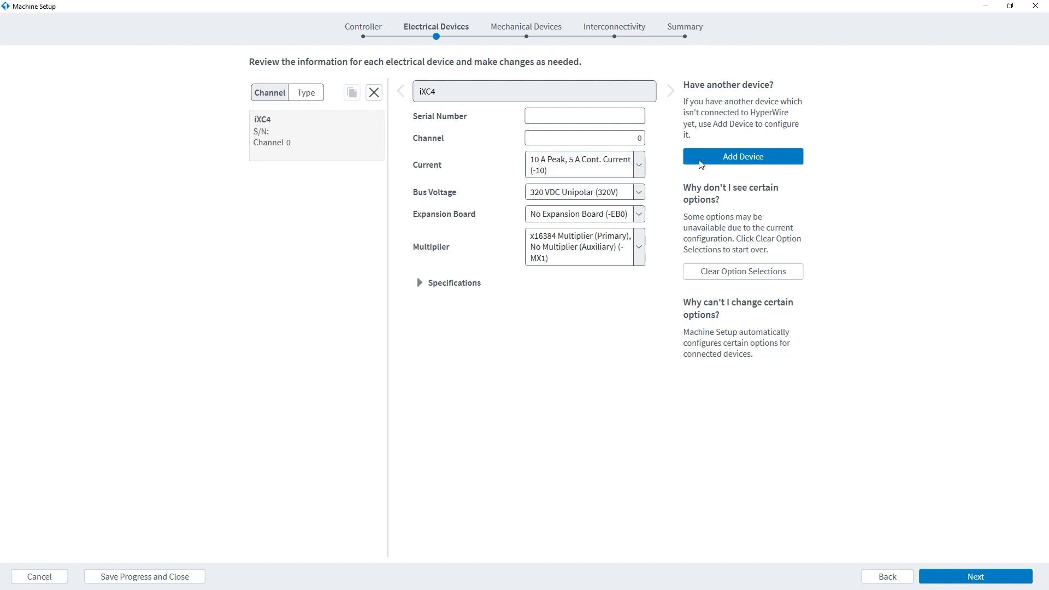
Begin adding an XC4 device with 10 A Peak, 5 A Cont. Current (-10) and 320 VDC Unipolar bus voltage
{"action": "left_click", "coordinate": [737, 158]}
{"action": "left_click", "coordinate": [484, 61]}
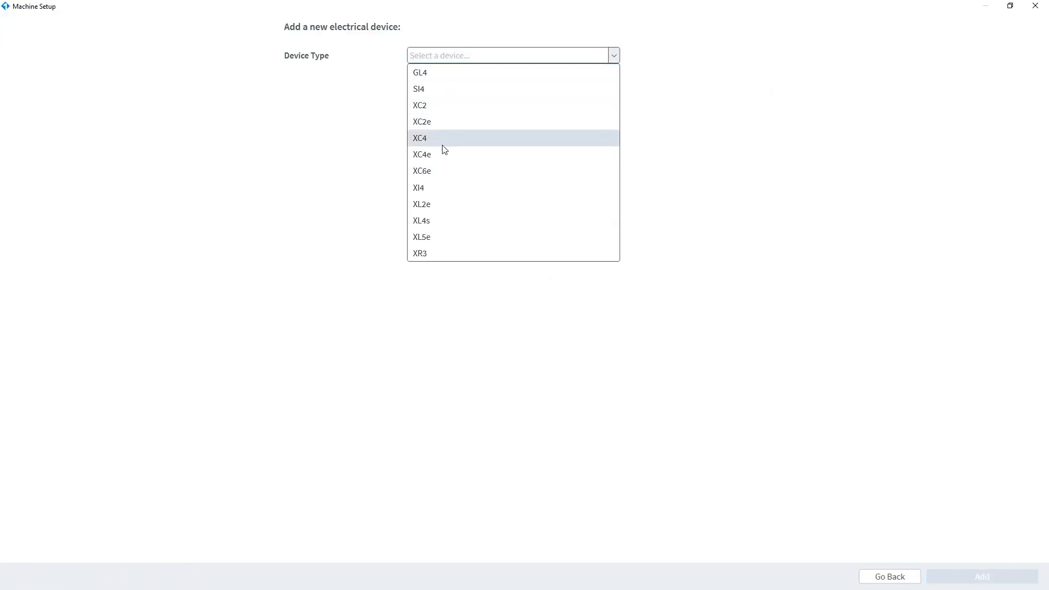
{"action": "left_click", "coordinate": [442, 139]}
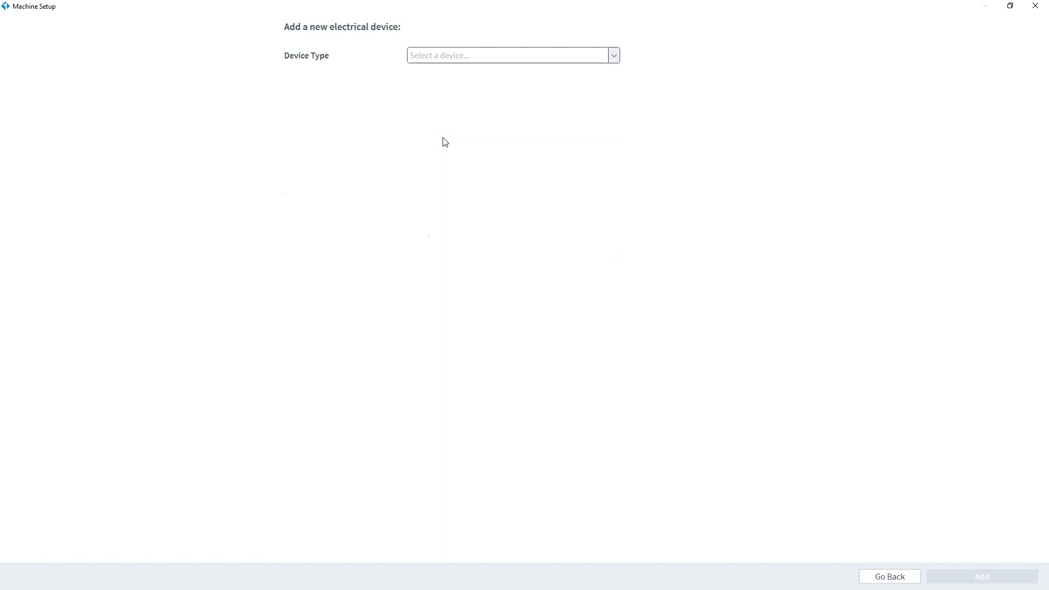
{"action": "left_click", "coordinate": [445, 125]}
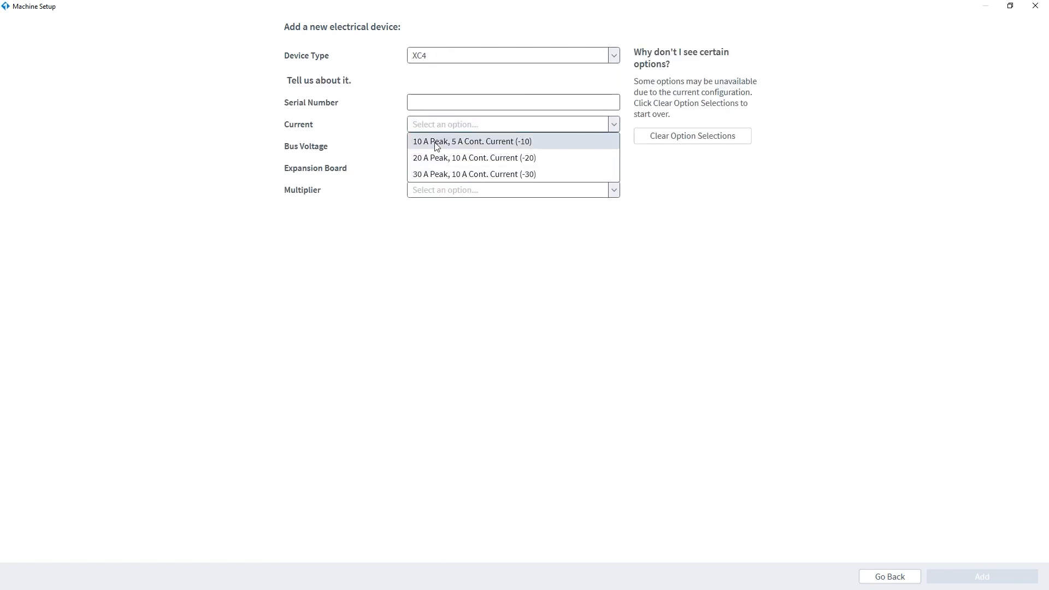
{"action": "left_click", "coordinate": [436, 140]}
{"action": "left_click", "coordinate": [438, 147]}
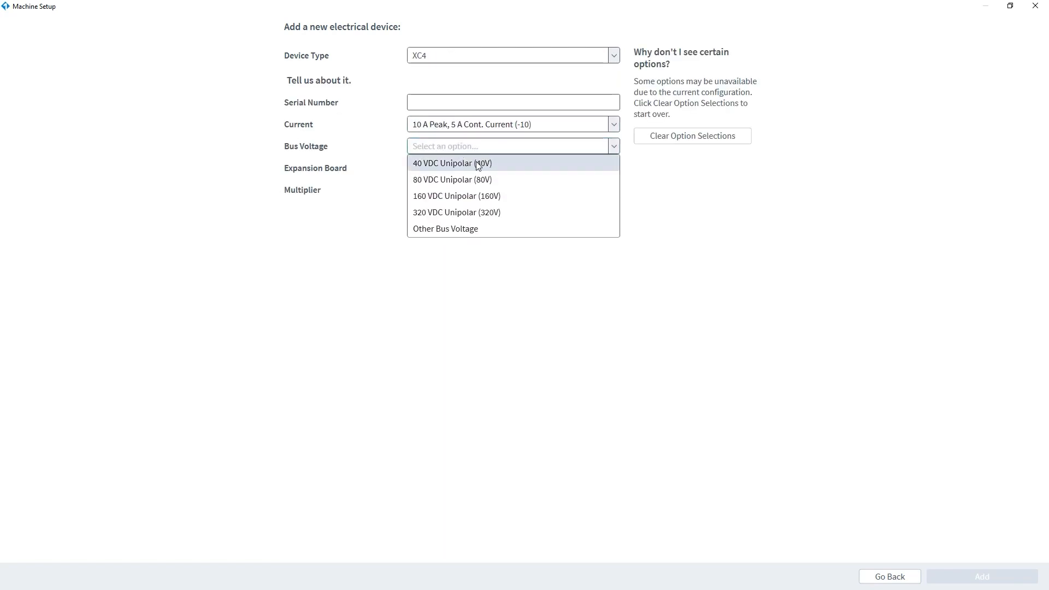
{"action": "left_click", "coordinate": [449, 196]}
{"action": "left_click", "coordinate": [438, 146]}
{"action": "left_click", "coordinate": [443, 212]}
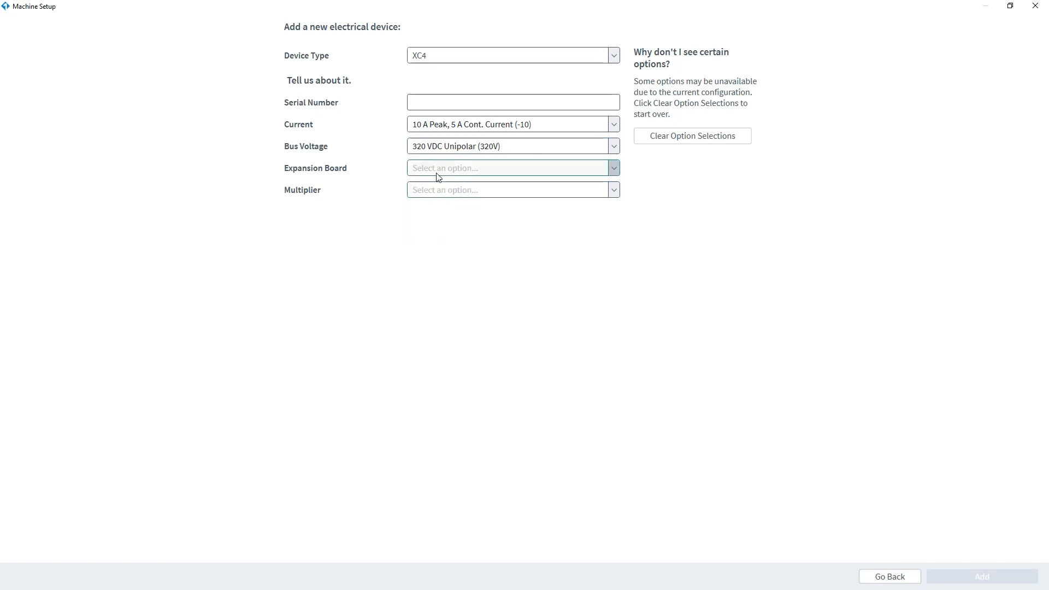
Give the XC4 no expansion board (-EB0) and the x16384 primary multiplier (-MX1), and add it to the setup
{"action": "left_click", "coordinate": [436, 171]}
{"action": "left_click", "coordinate": [444, 185]}
{"action": "left_click", "coordinate": [444, 194]}
{"action": "left_click", "coordinate": [464, 223]}
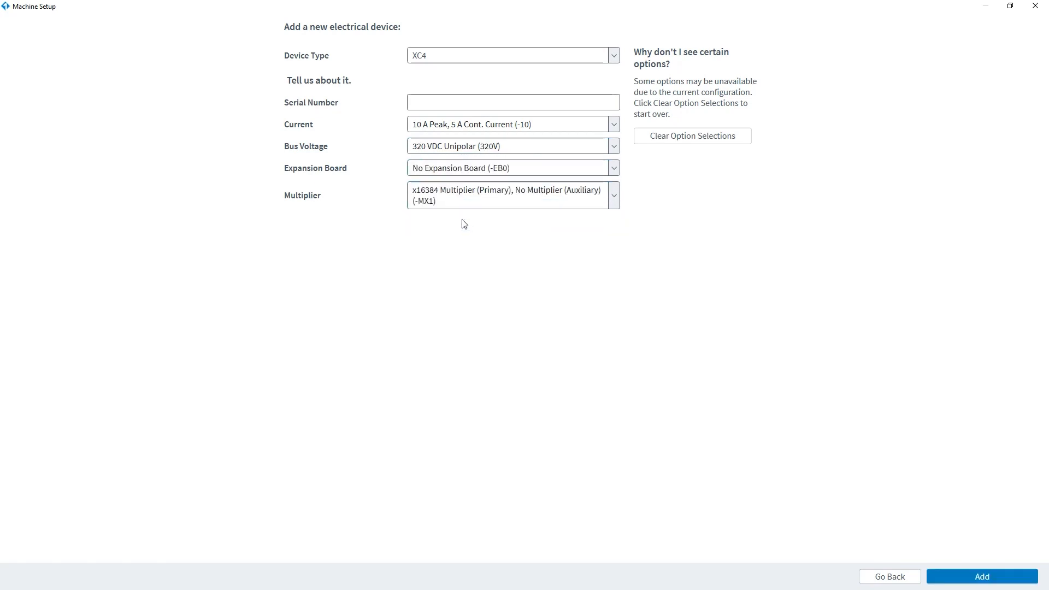
{"action": "left_click", "coordinate": [981, 578]}
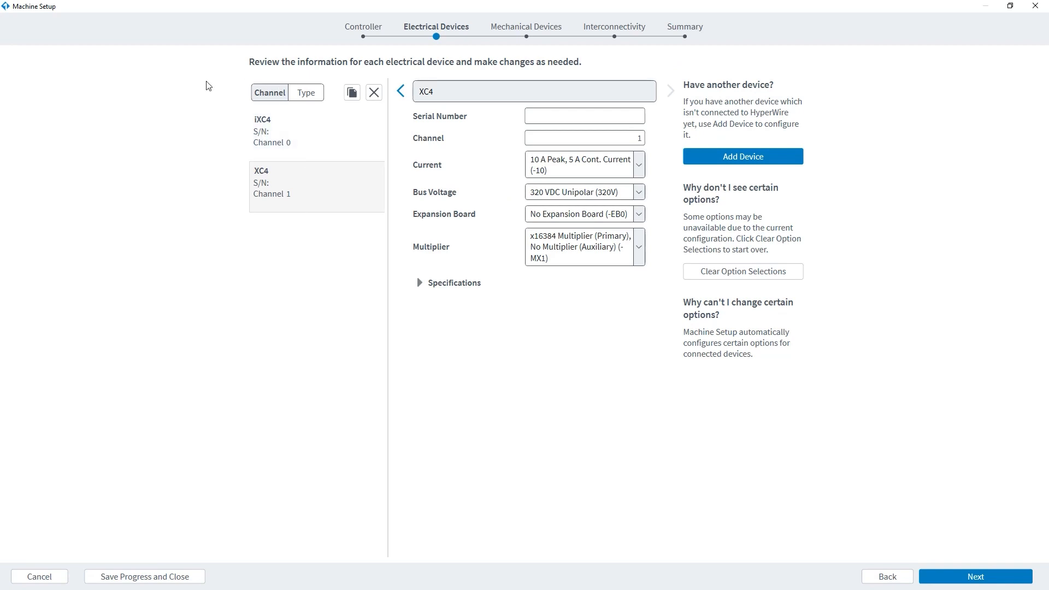
Duplicate the XC4 to get a third electrical device and proceed to the mechanical devices
{"action": "left_click", "coordinate": [324, 186]}
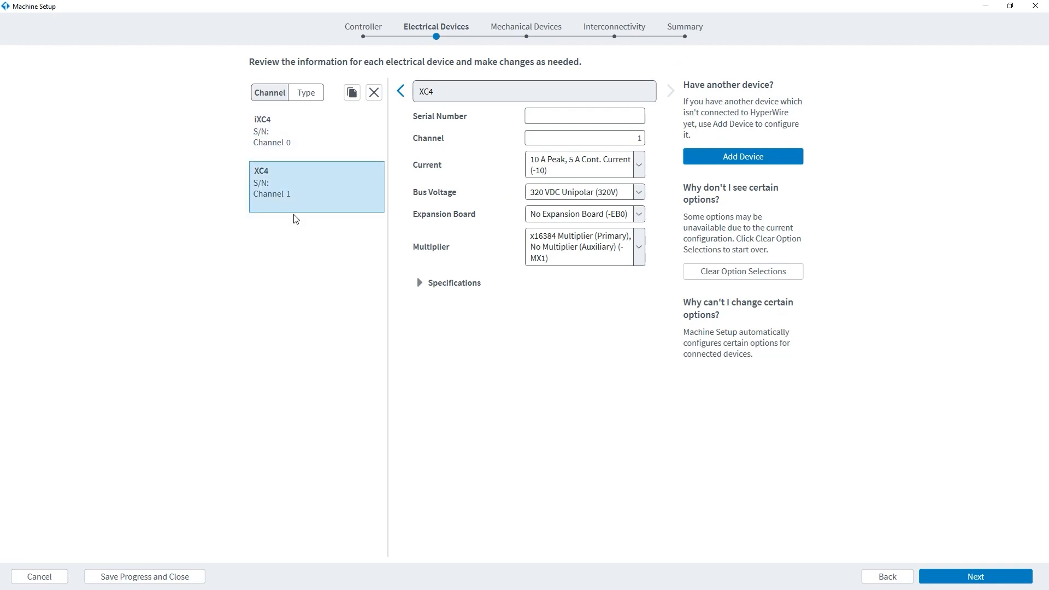
{"action": "left_click", "coordinate": [351, 94]}
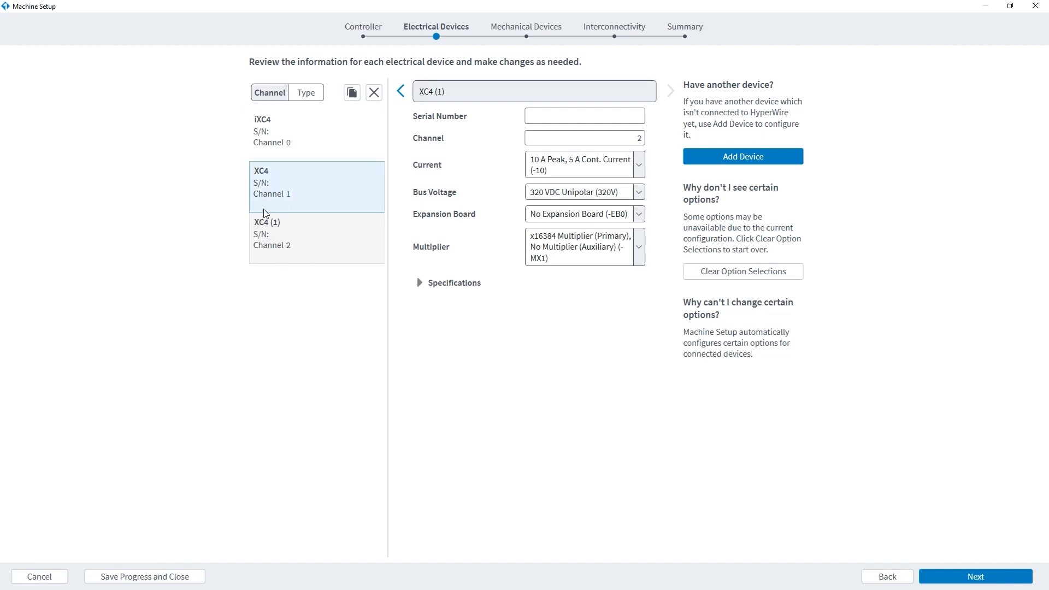
{"action": "left_click", "coordinate": [309, 138]}
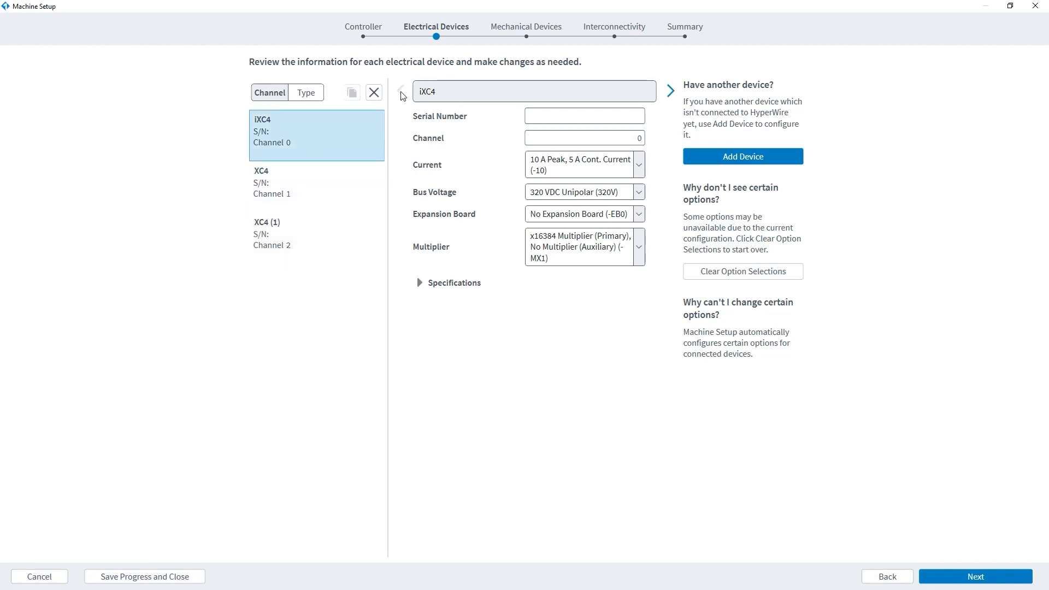
{"action": "left_click", "coordinate": [290, 190]}
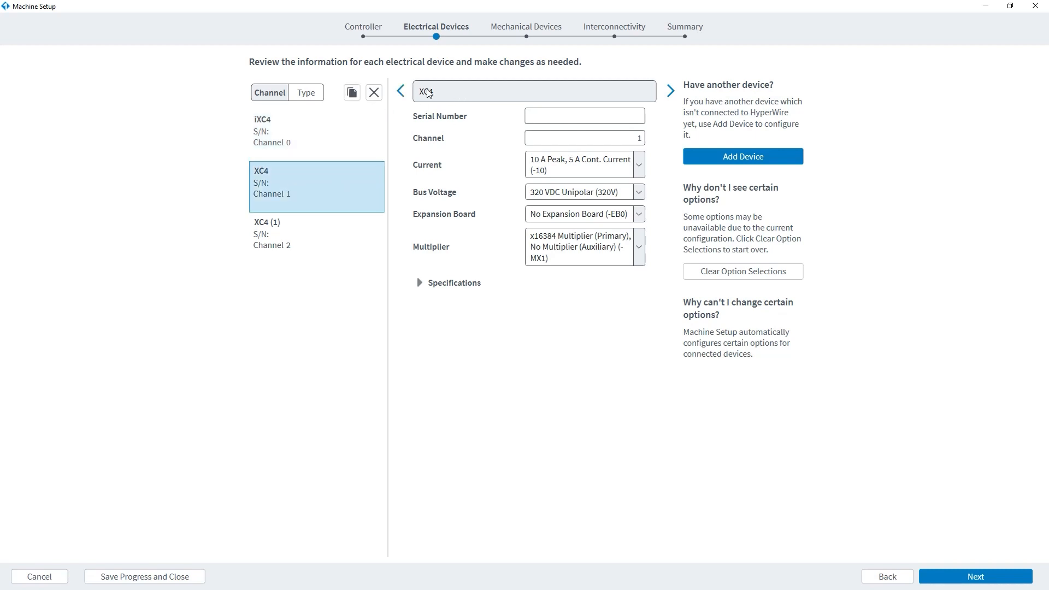
{"action": "left_click", "coordinate": [332, 229]}
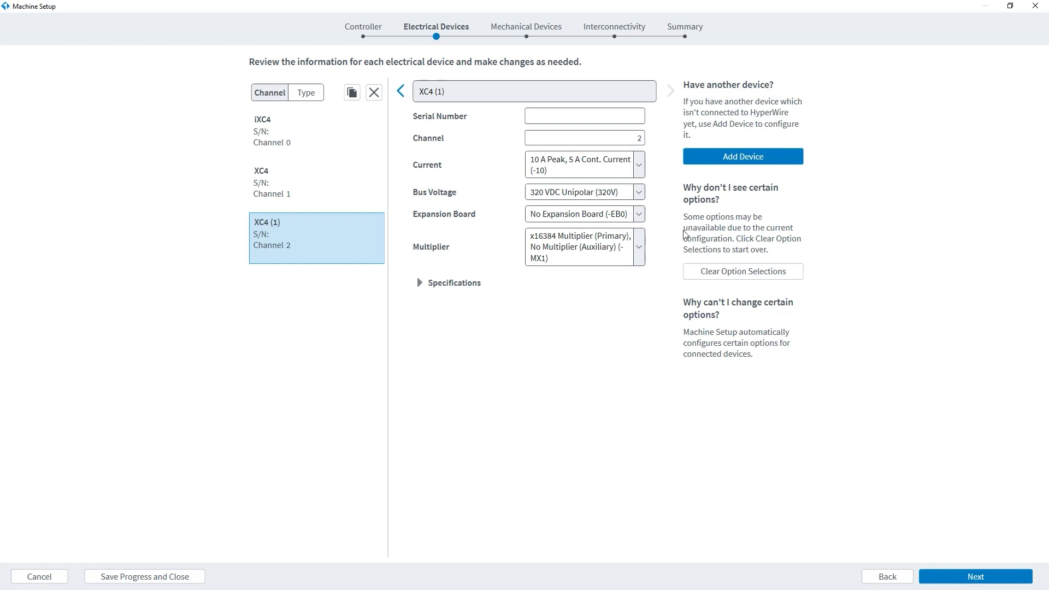
{"action": "left_click", "coordinate": [977, 578]}
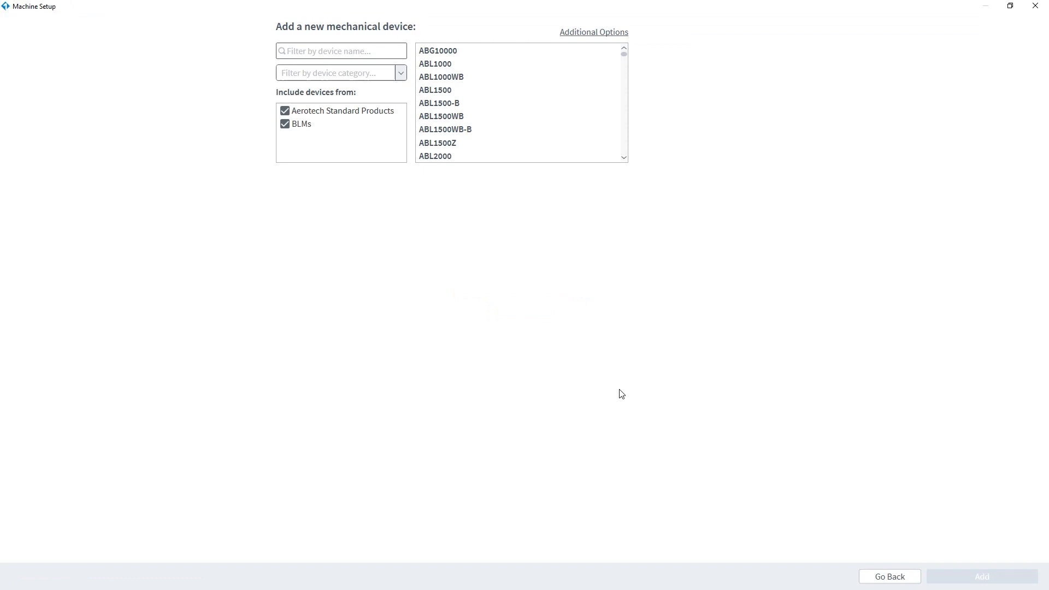
Look through the full list of mechanical device models and the device categories available for filtering
{"action": "scroll", "coordinate": [466, 73], "scroll_direction": "down", "scroll_amount": 8}
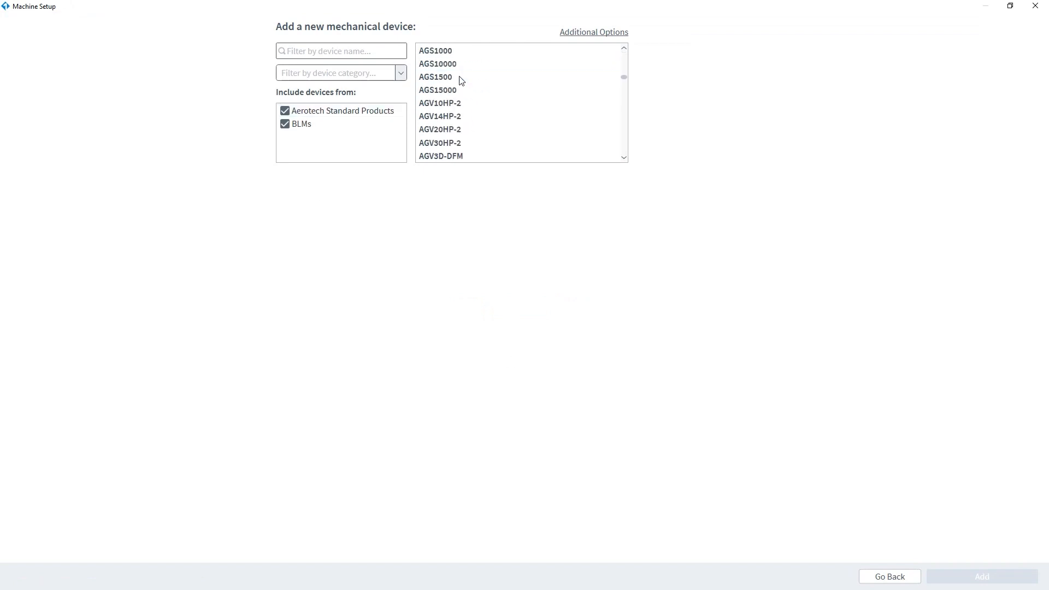
{"action": "scroll", "coordinate": [460, 87], "scroll_direction": "down", "scroll_amount": 10}
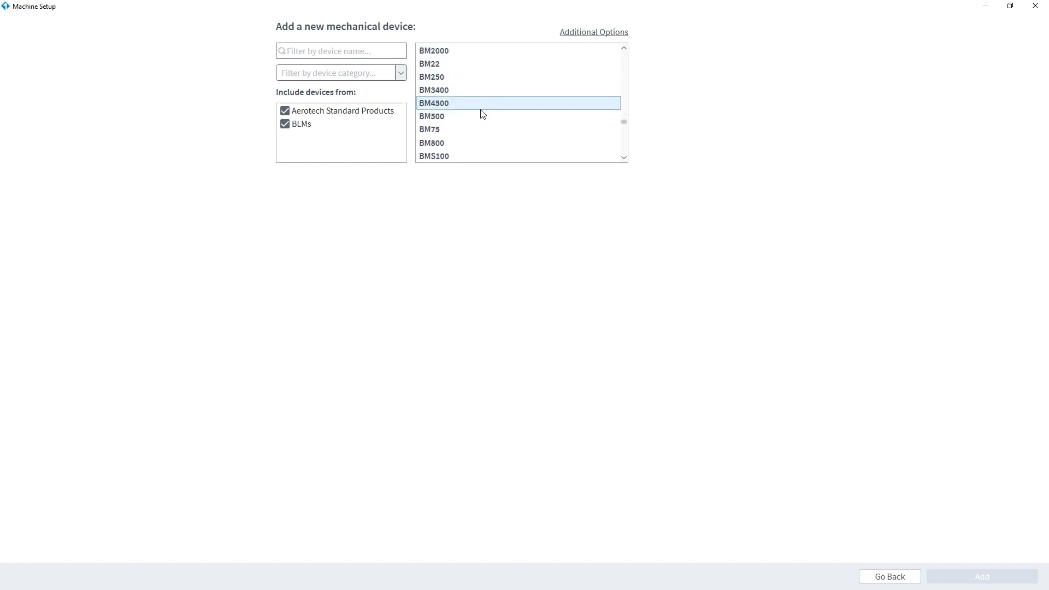
{"action": "scroll", "coordinate": [483, 113], "scroll_direction": "down", "scroll_amount": 12}
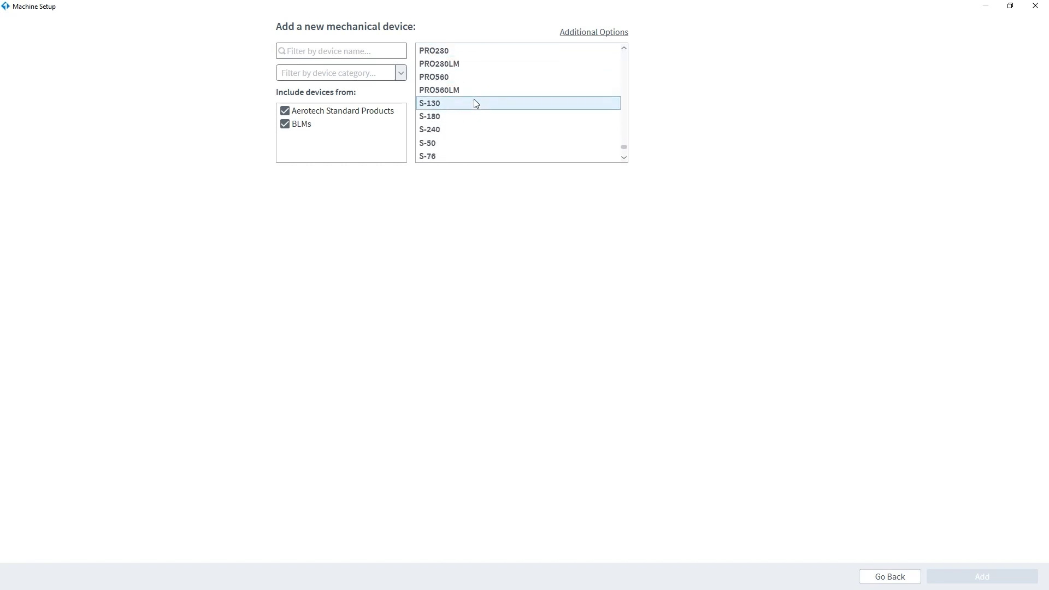
{"action": "scroll", "coordinate": [475, 90], "scroll_direction": "down", "scroll_amount": 5}
{"action": "left_click_drag", "start_coordinate": [625, 151], "coordinate": [624, 47]}
{"action": "left_click", "coordinate": [404, 74]}
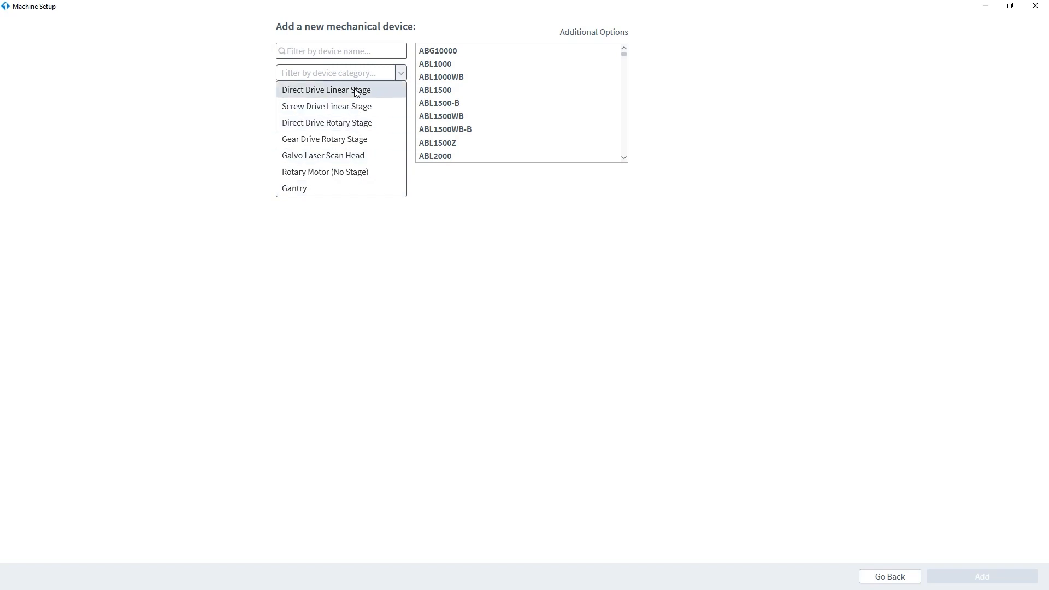
{"action": "left_click", "coordinate": [218, 145]}
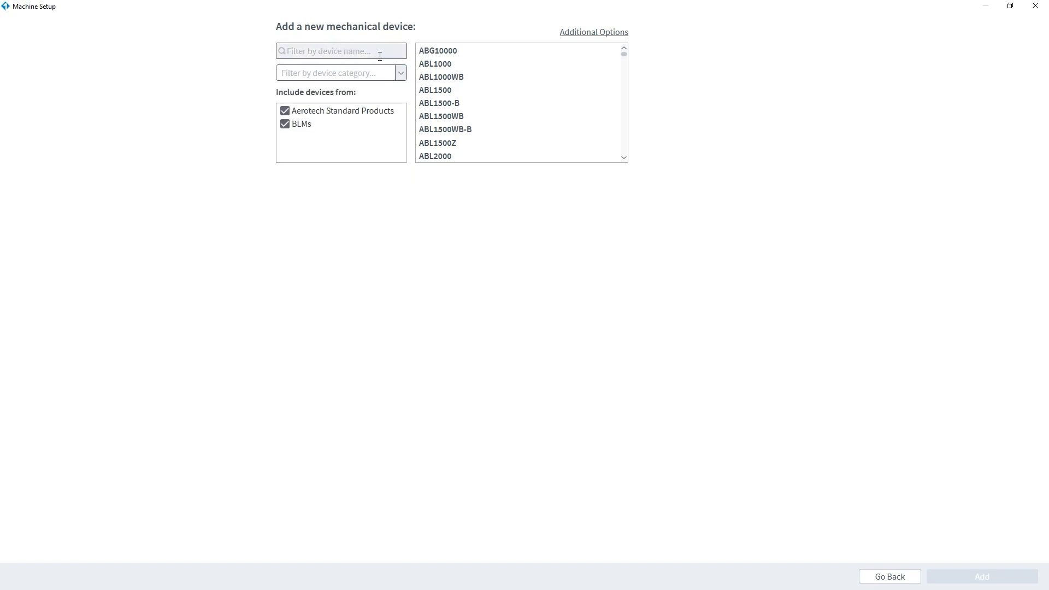
Filter the mechanical devices by the name "abrx" and clear the name filter again
{"action": "type", "text": "abrx"}
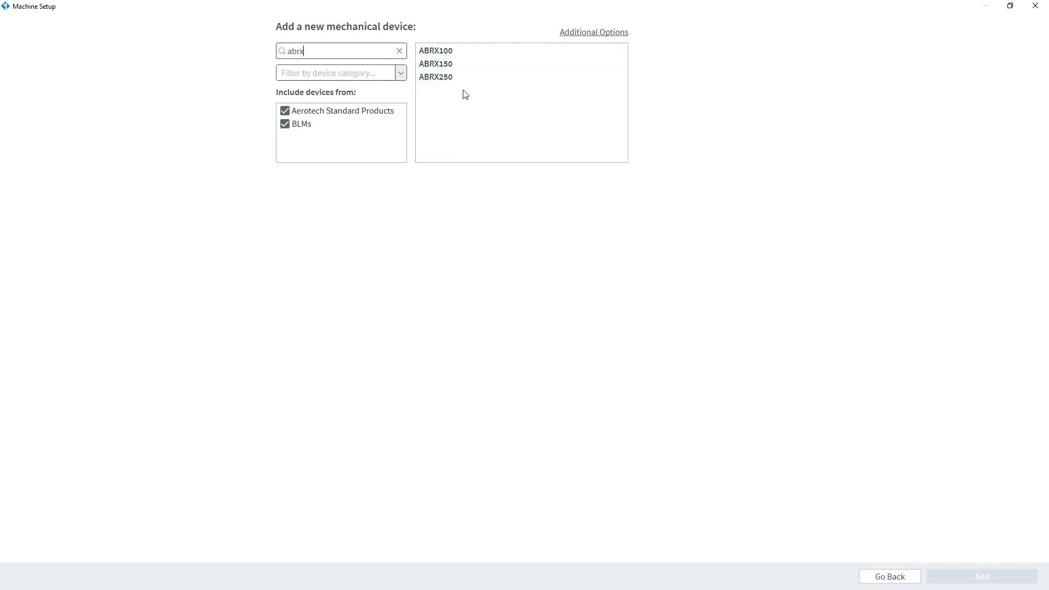
{"action": "left_click_drag", "start_coordinate": [329, 48], "coordinate": [290, 49]}
{"action": "key", "text": "BackSpace"}
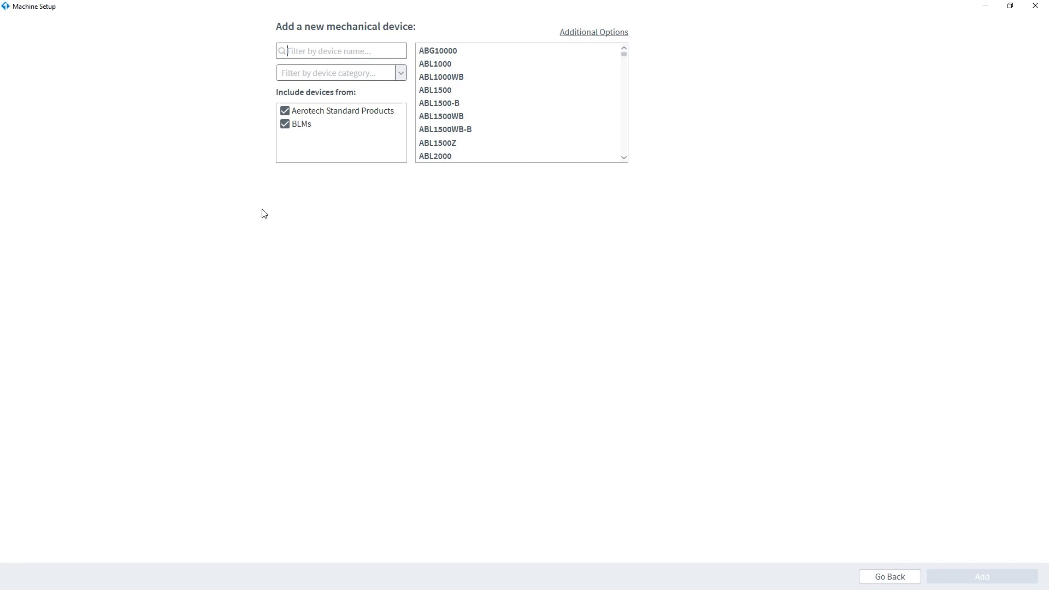
Choose the AGS1000 from the Gantry category and give it a 10 kg load and 200 mm Travel (-0200)
{"action": "left_click", "coordinate": [401, 74]}
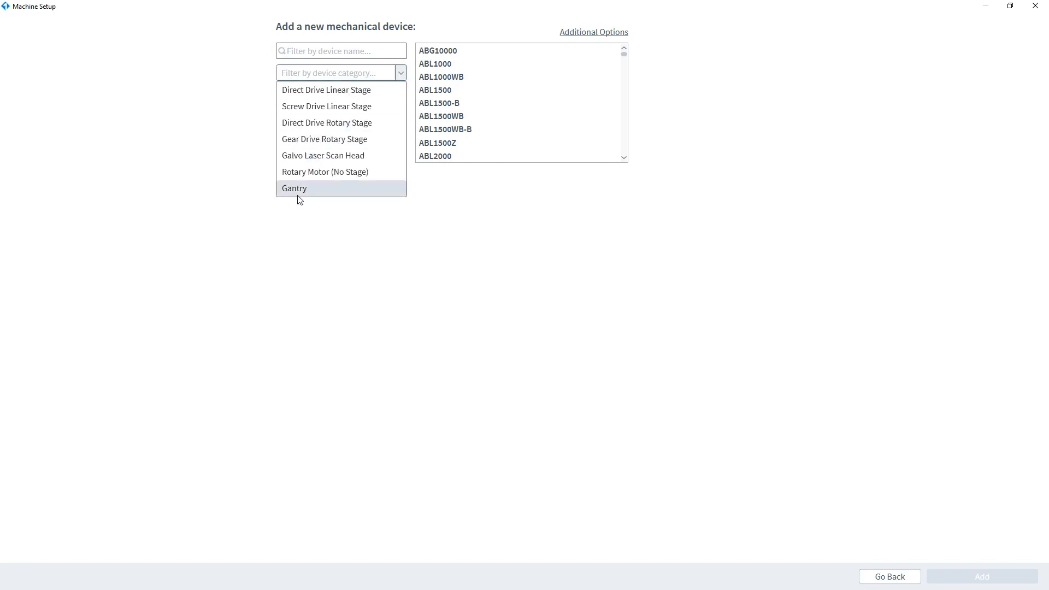
{"action": "left_click", "coordinate": [309, 185]}
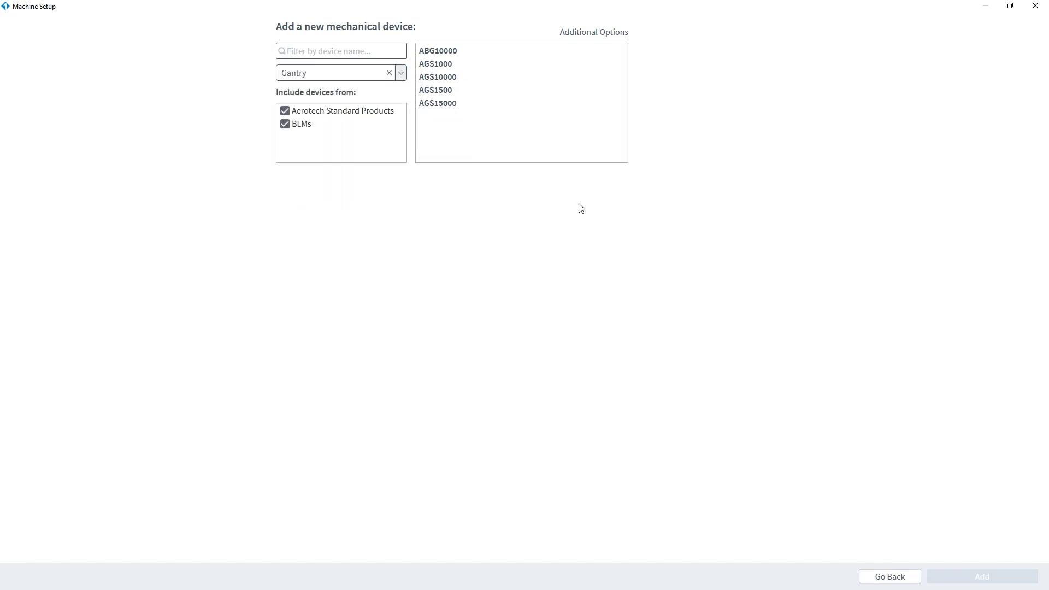
{"action": "left_click", "coordinate": [453, 65]}
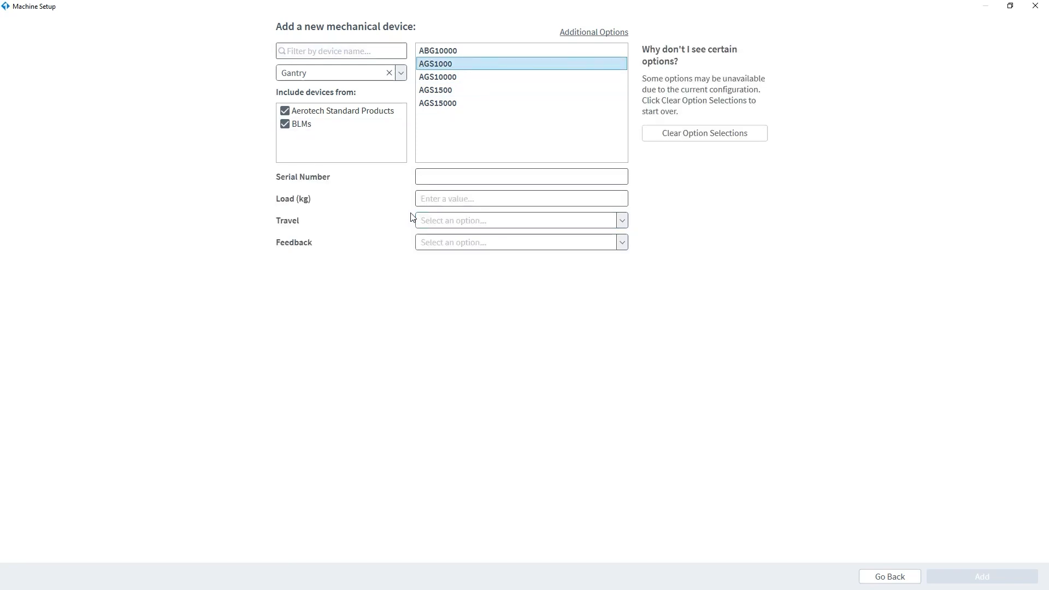
{"action": "left_click", "coordinate": [459, 198]}
{"action": "type", "text": "10"}
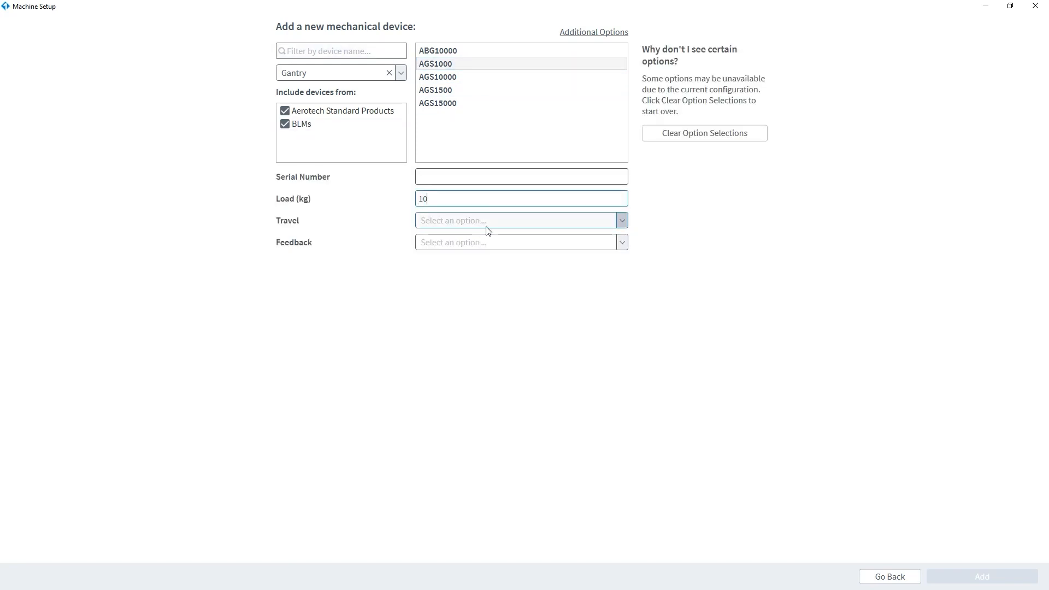
{"action": "left_click", "coordinate": [505, 224]}
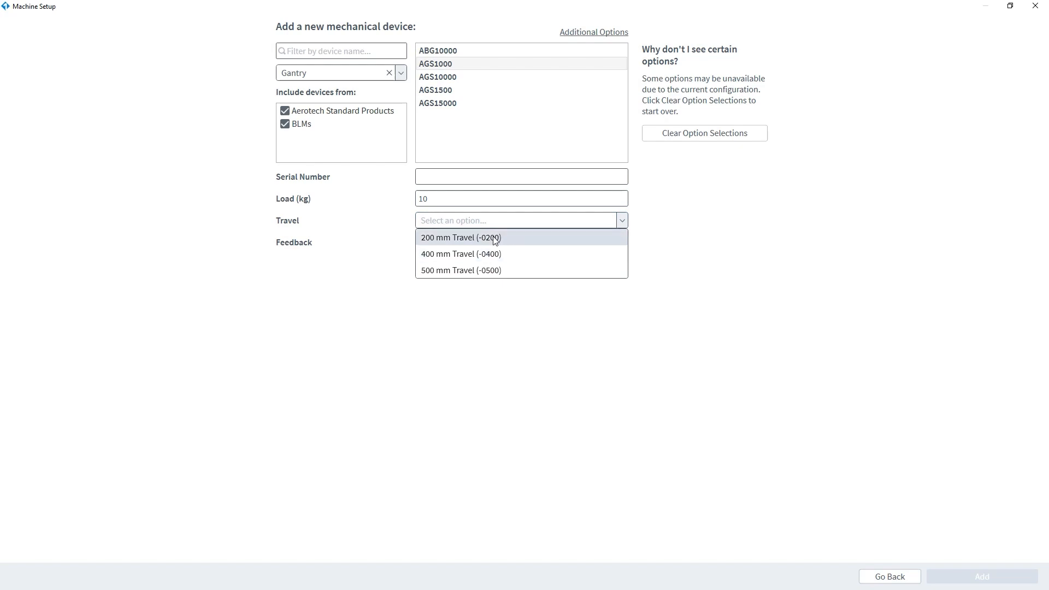
{"action": "left_click", "coordinate": [491, 237]}
Give the AGS1000 Incremental Linear Encoder, 1 Vpp (-E1) feedback and a Primary Multiplication Factor of 20000, and add it to the setup
{"action": "left_click", "coordinate": [441, 242]}
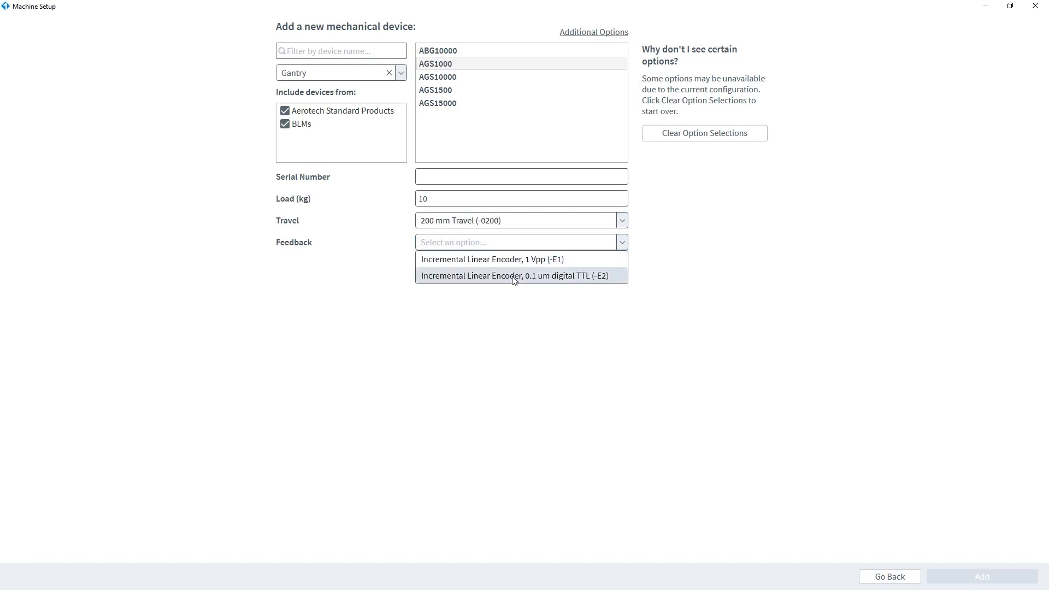
{"action": "left_click", "coordinate": [463, 260]}
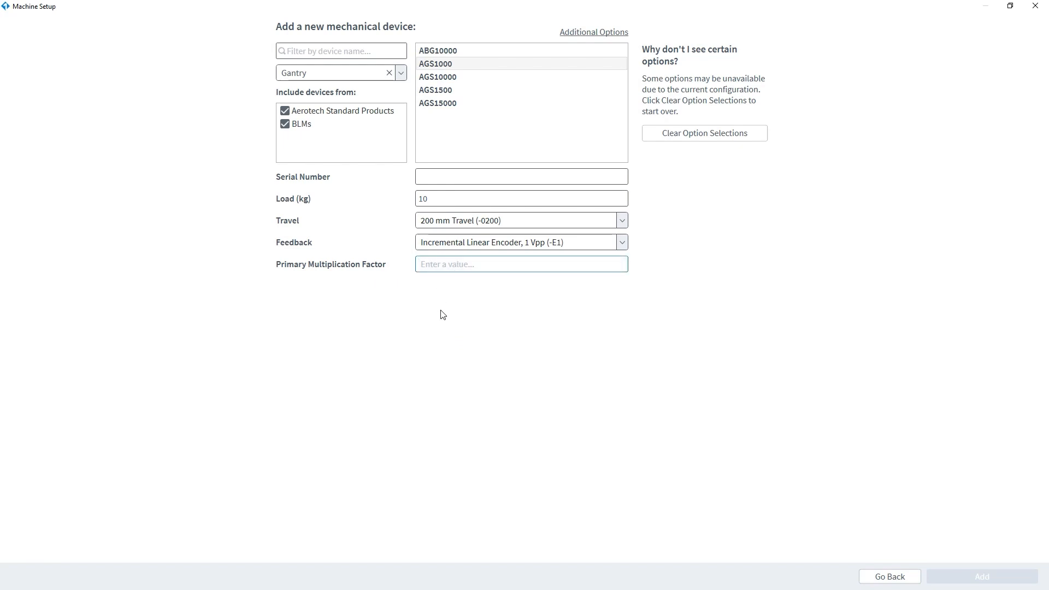
{"action": "type", "text": "20000"}
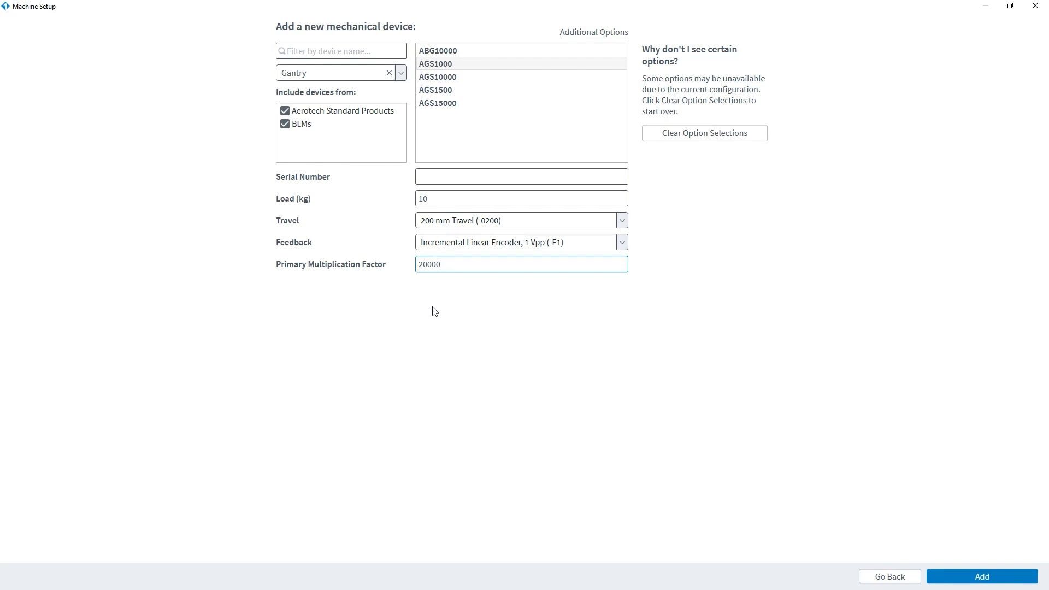
{"action": "left_click", "coordinate": [1002, 577]}
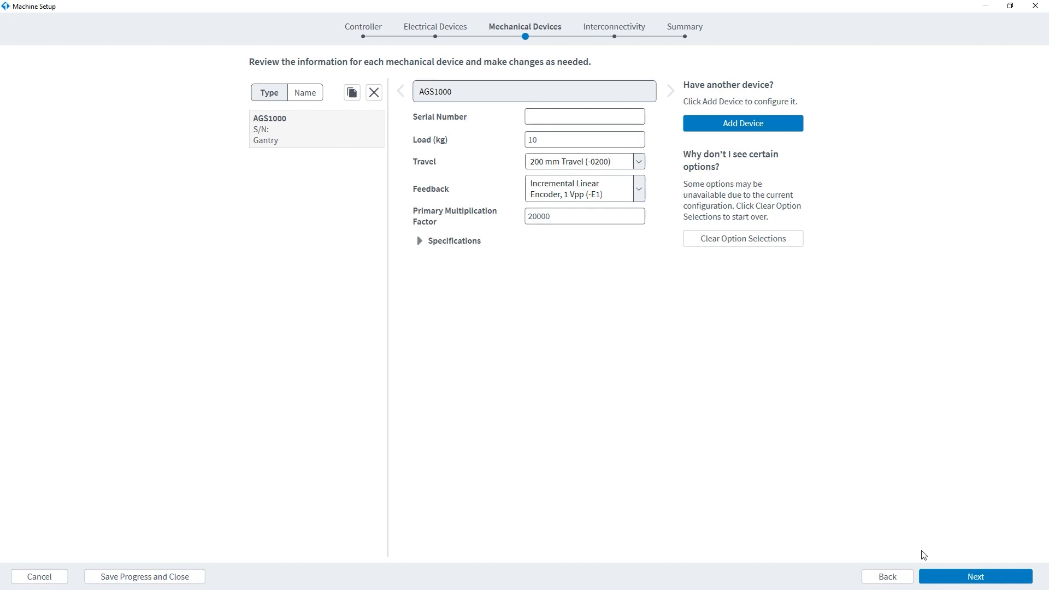
Try to define the AGS1000 gantry axes with iXC4 on Spar 1, XC4 on Spar 2 and XC4 (1) on the Bridge
{"action": "left_click", "coordinate": [957, 580]}
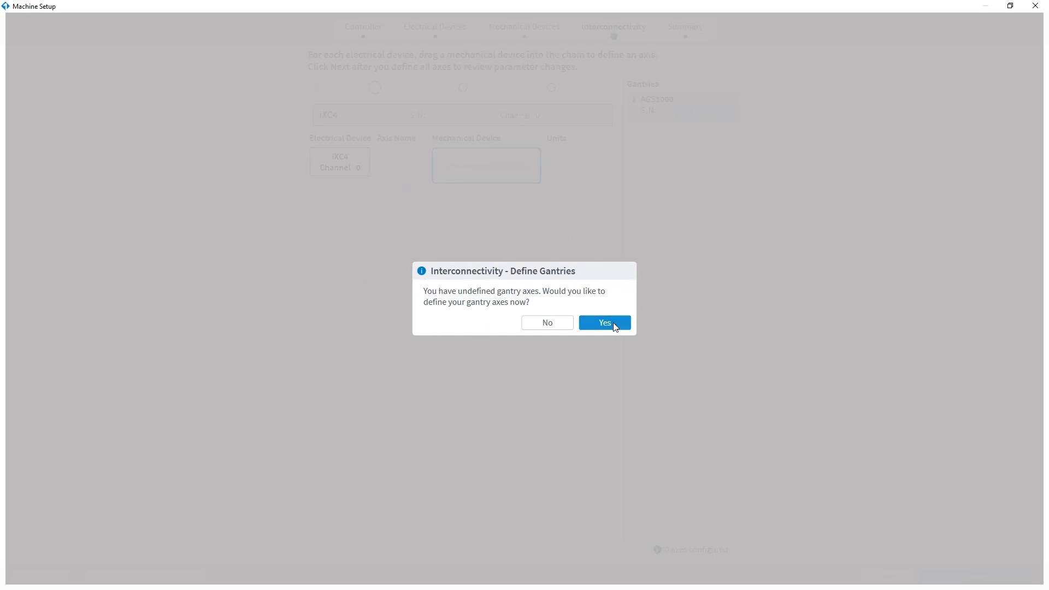
{"action": "key", "text": "Return"}
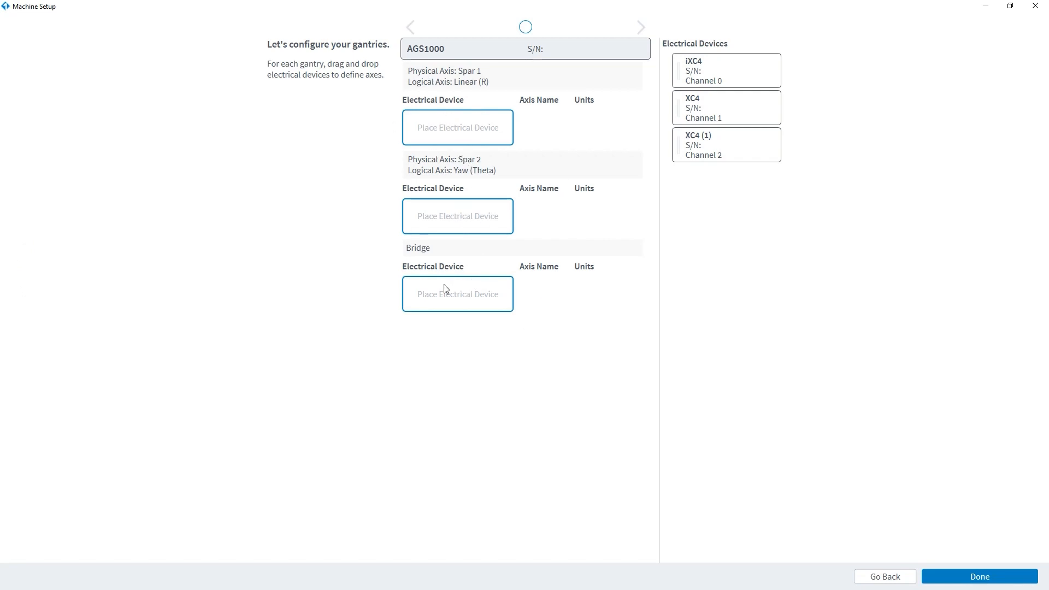
{"action": "left_click_drag", "start_coordinate": [740, 73], "coordinate": [471, 130]}
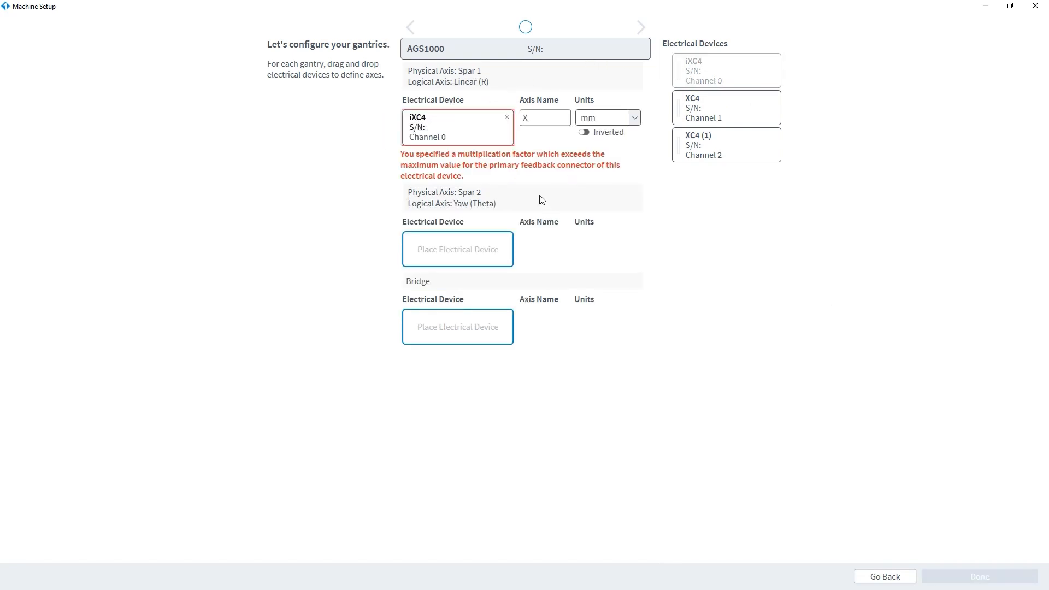
{"action": "left_click_drag", "start_coordinate": [735, 104], "coordinate": [468, 239]}
{"action": "left_click_drag", "start_coordinate": [724, 157], "coordinate": [451, 364]}
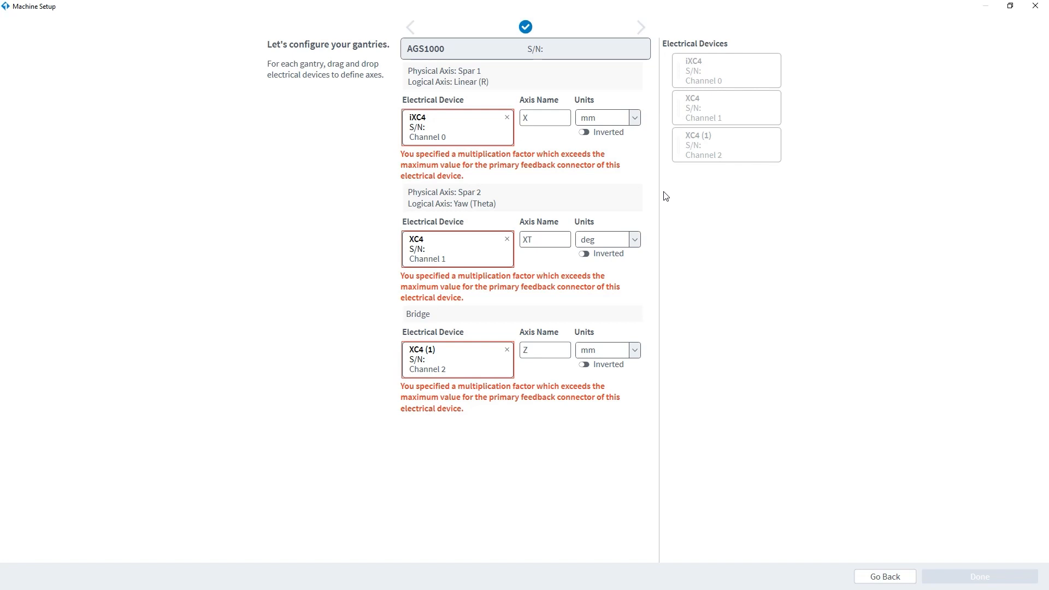
Return to the AGS1000 mechanical device and reduce its Primary Multiplication Factor to within the electrical devices' x16384 multiplier limit
{"action": "left_click", "coordinate": [885, 577]}
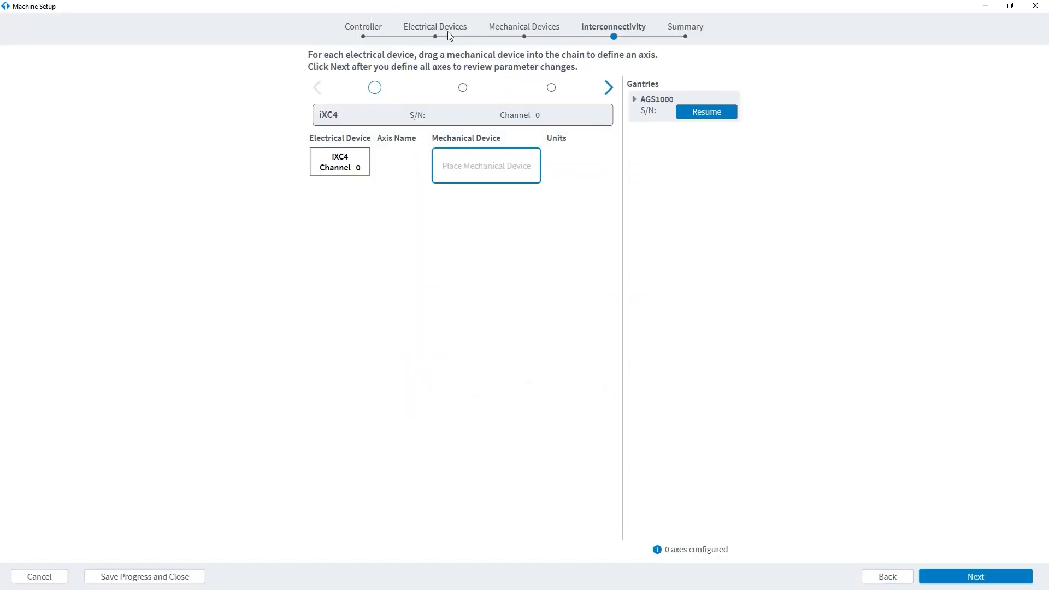
{"action": "left_click", "coordinate": [886, 578]}
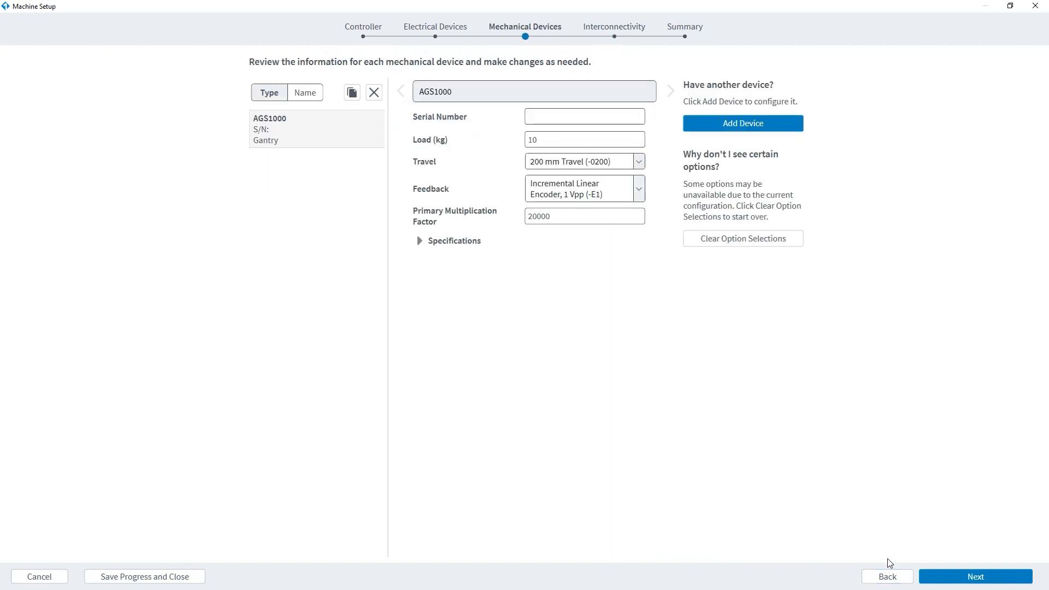
{"action": "double_click", "coordinate": [574, 216]}
{"action": "left_click", "coordinate": [574, 217]}
{"action": "double_click", "coordinate": [546, 217]}
{"action": "type", "text": "1"}
Define the AGS1000 gantry axes by assigning iXC4 to Spar 1, XC4 to Spar 2 and XC4 (1) to the Bridge
{"action": "left_click", "coordinate": [973, 576]}
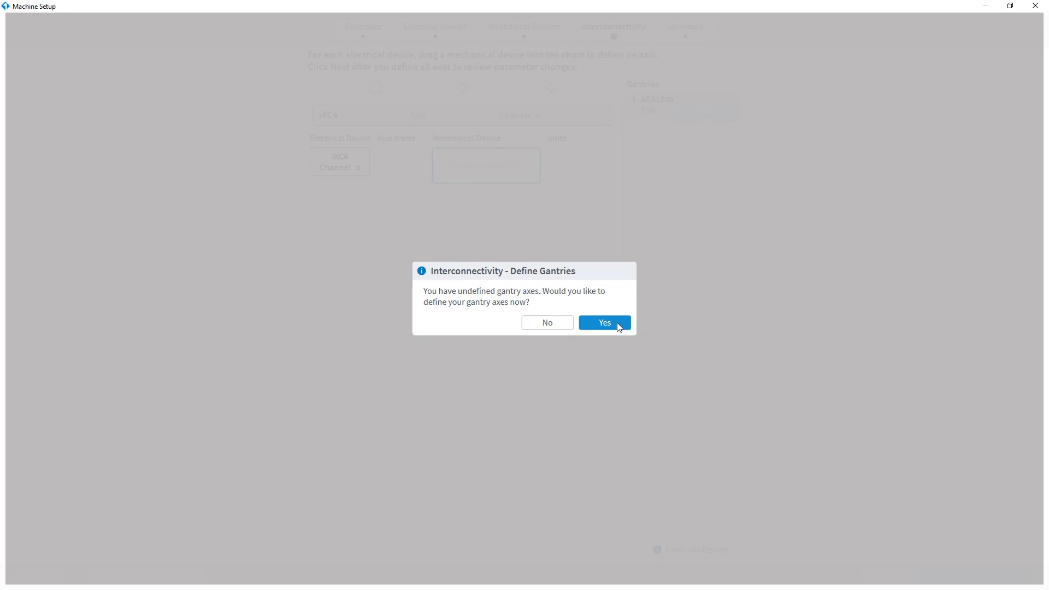
{"action": "key", "text": "Return"}
{"action": "left_click_drag", "start_coordinate": [695, 84], "coordinate": [518, 142]}
{"action": "left_click_drag", "start_coordinate": [706, 109], "coordinate": [462, 216]}
{"action": "left_click_drag", "start_coordinate": [721, 158], "coordinate": [464, 305]}
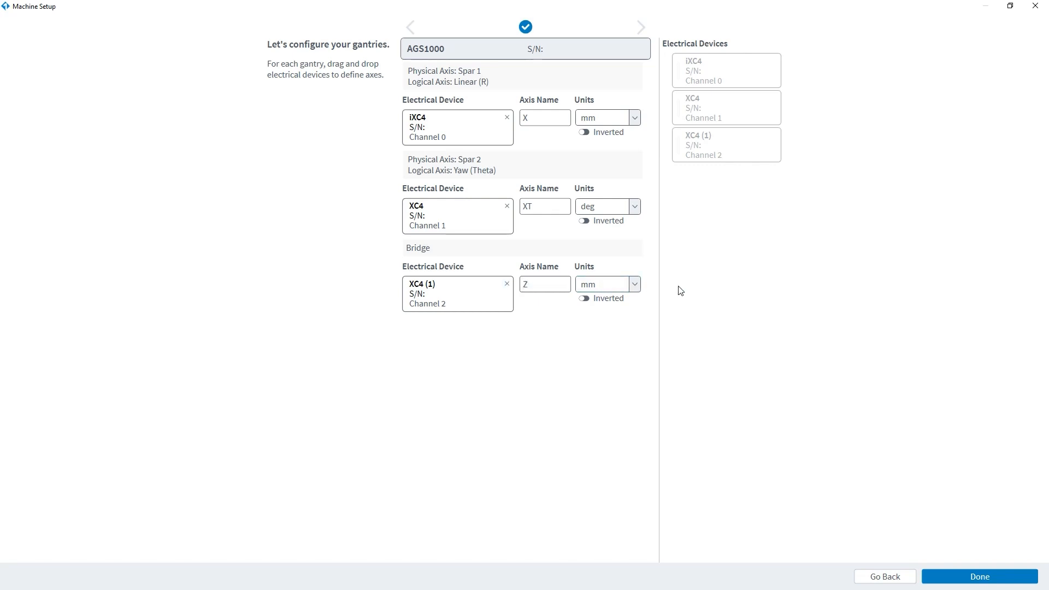
Examine the units available for the Bridge axis
{"action": "left_click", "coordinate": [585, 300]}
{"action": "left_click", "coordinate": [635, 285]}
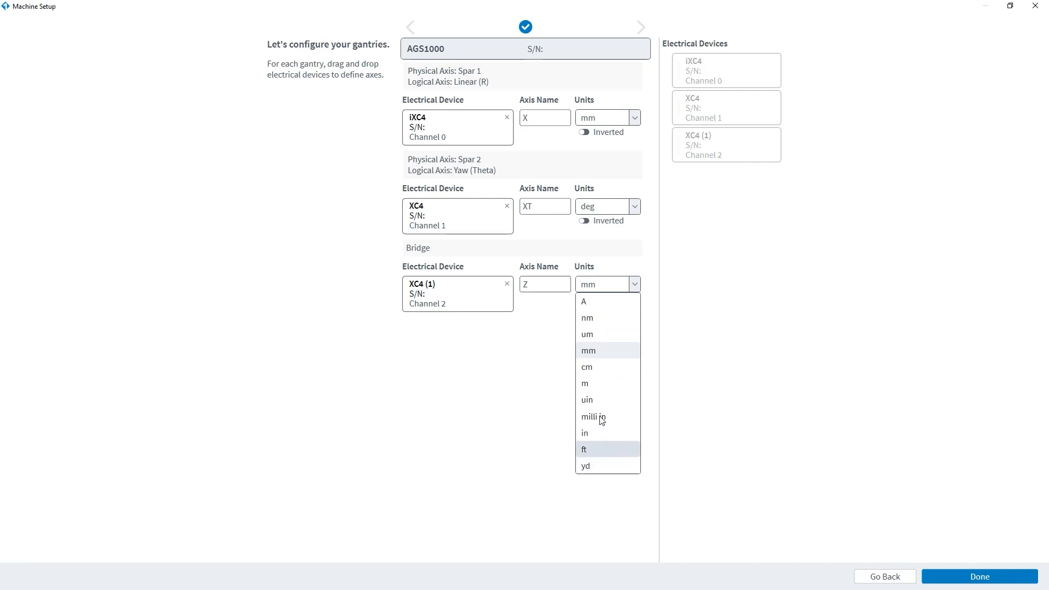
{"action": "left_click", "coordinate": [742, 281]}
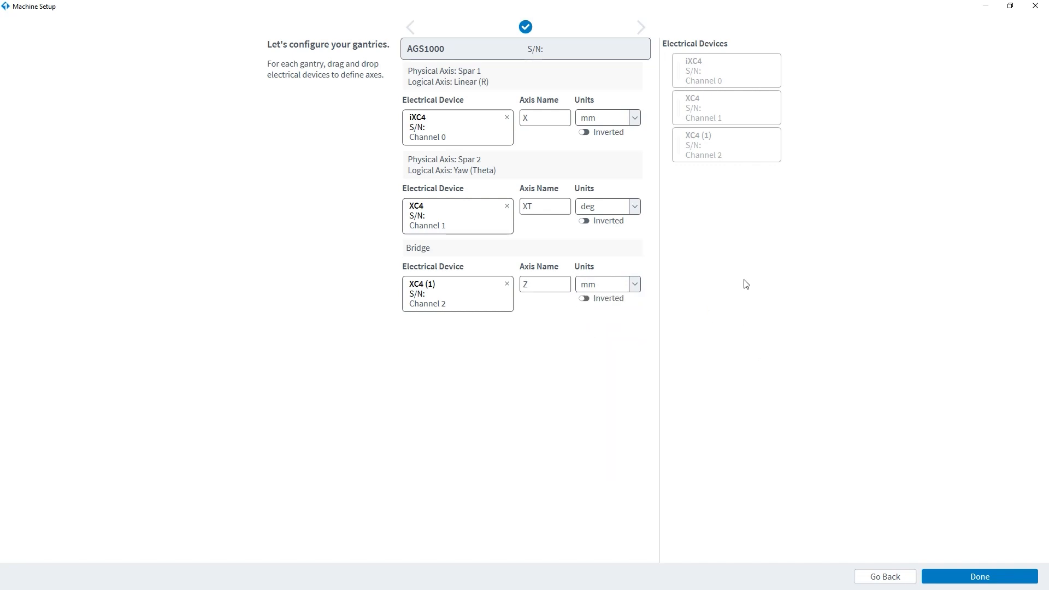
Finish the gantry configuration and review the axis definition of each of the three electrical devices
{"action": "left_click", "coordinate": [981, 577]}
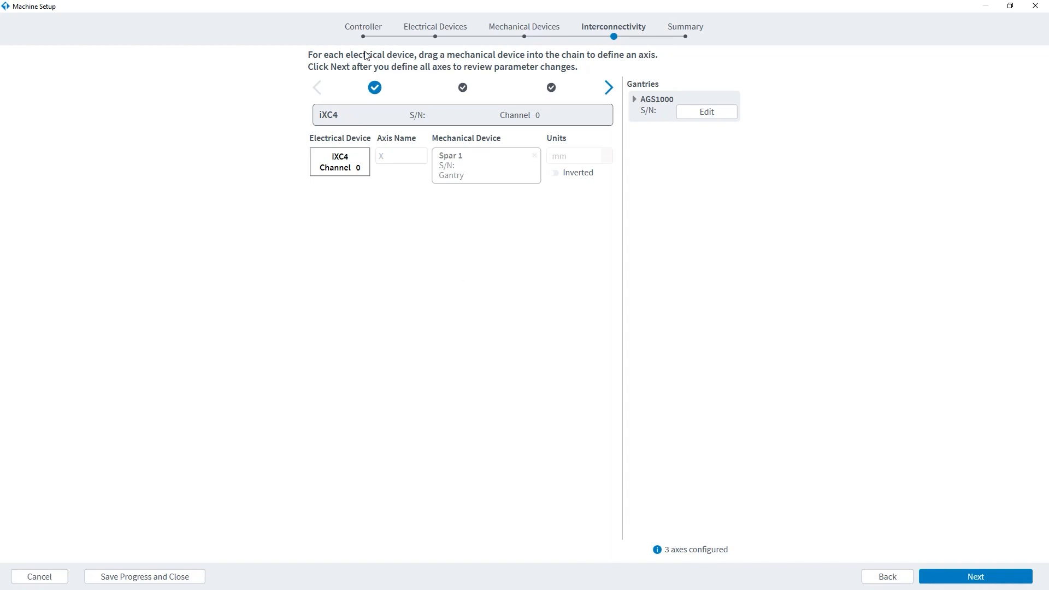
{"action": "left_click", "coordinate": [610, 90]}
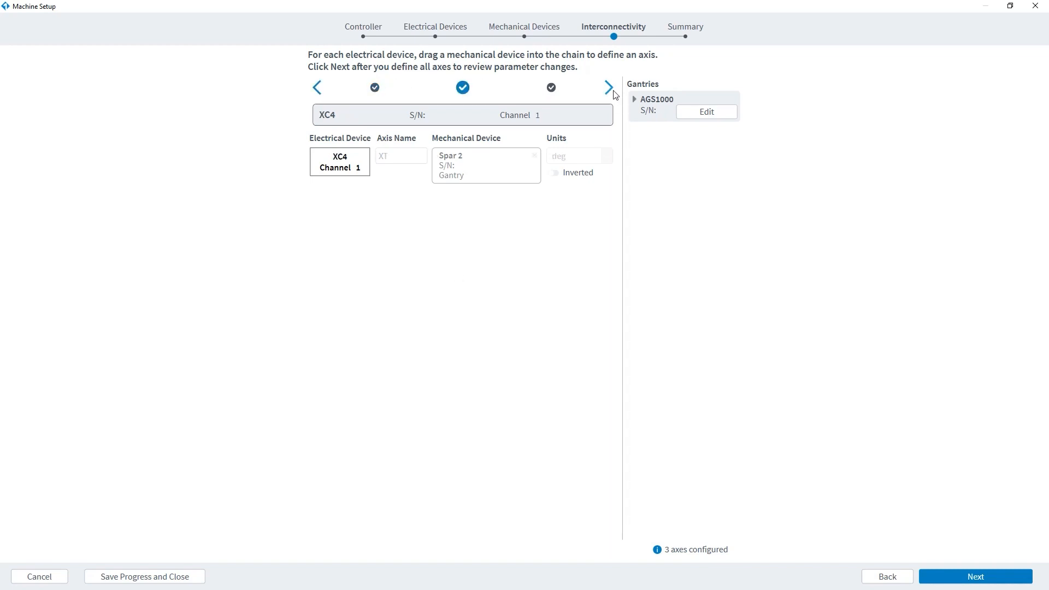
{"action": "left_click", "coordinate": [612, 92]}
{"action": "left_click", "coordinate": [317, 89]}
{"action": "left_click", "coordinate": [318, 88]}
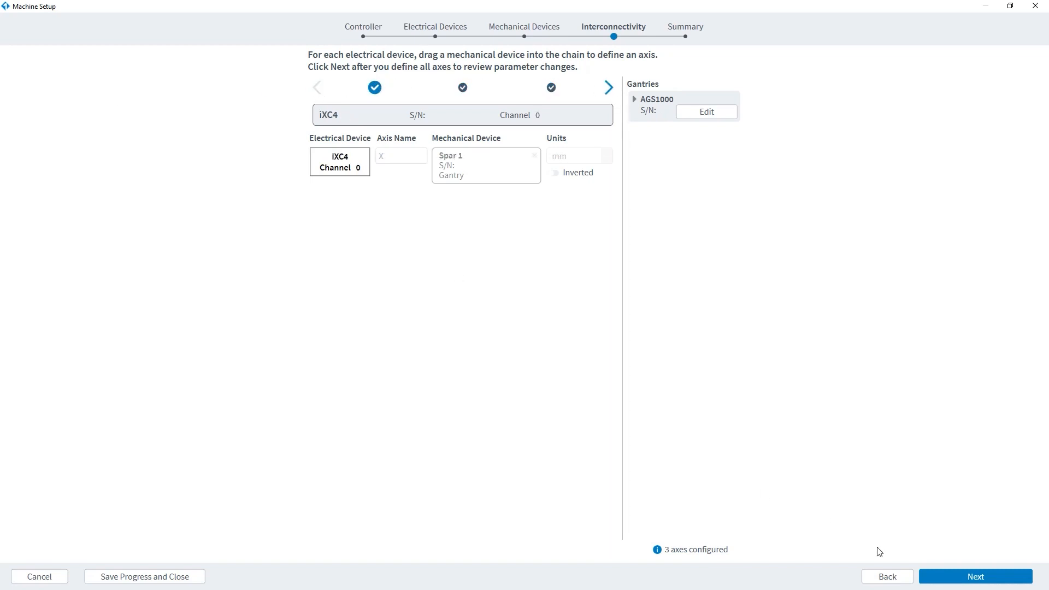
Proceed to the summary of parameter changes for the X, XT and Z axes and complete Machine Setup
{"action": "left_click", "coordinate": [956, 578]}
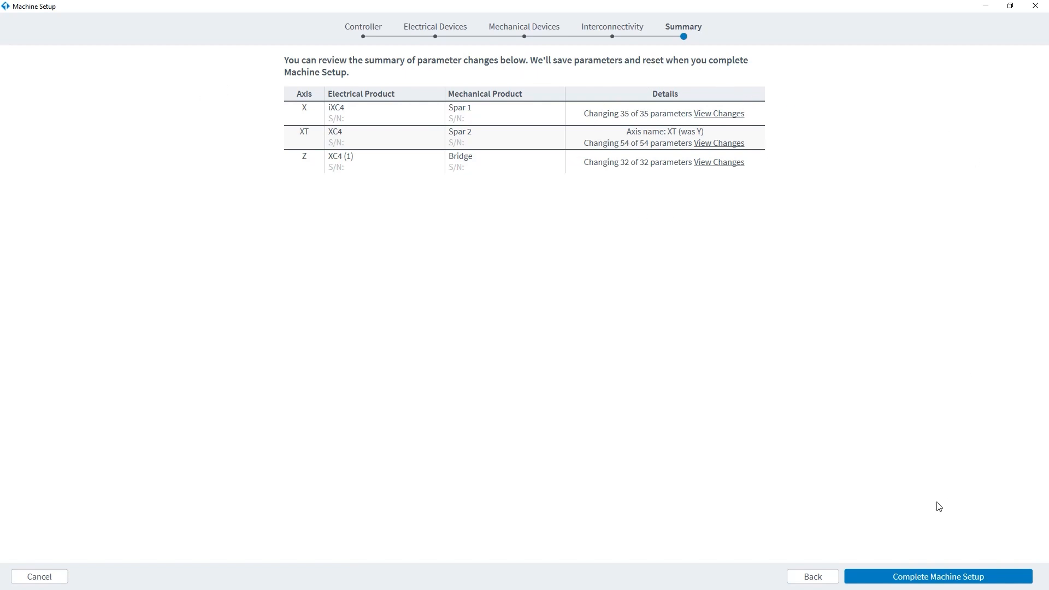
{"action": "left_click", "coordinate": [911, 577]}
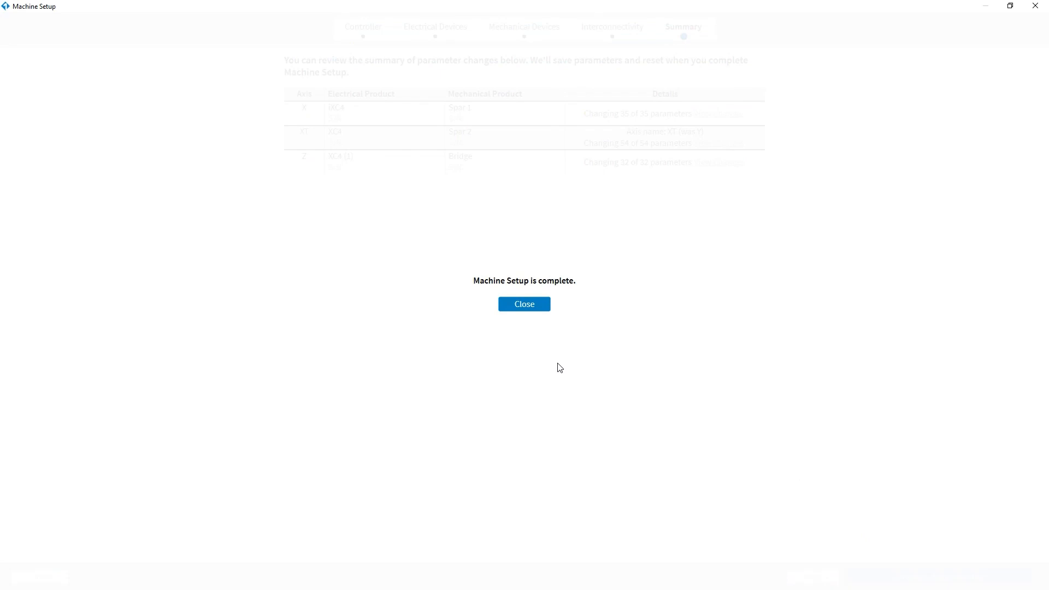
{"action": "left_click", "coordinate": [536, 309]}
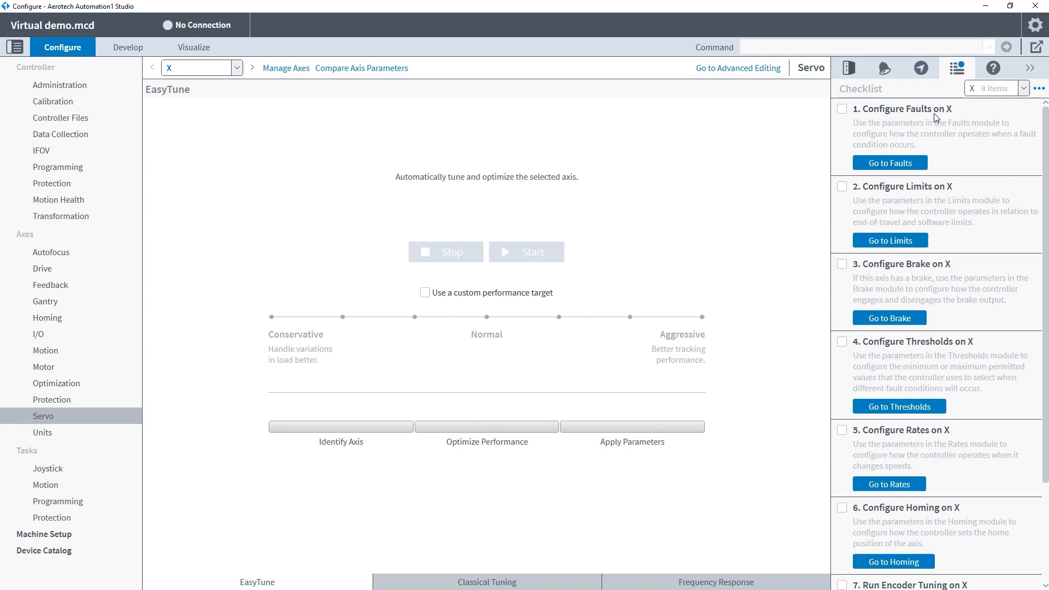
Look through the X axis checklist and close the Virtual demo.mcd file from the controller details
{"action": "scroll", "coordinate": [933, 113], "scroll_direction": "down", "scroll_amount": 2}
{"action": "scroll", "coordinate": [964, 292], "scroll_direction": "up", "scroll_amount": 2}
{"action": "left_click", "coordinate": [837, 61]}
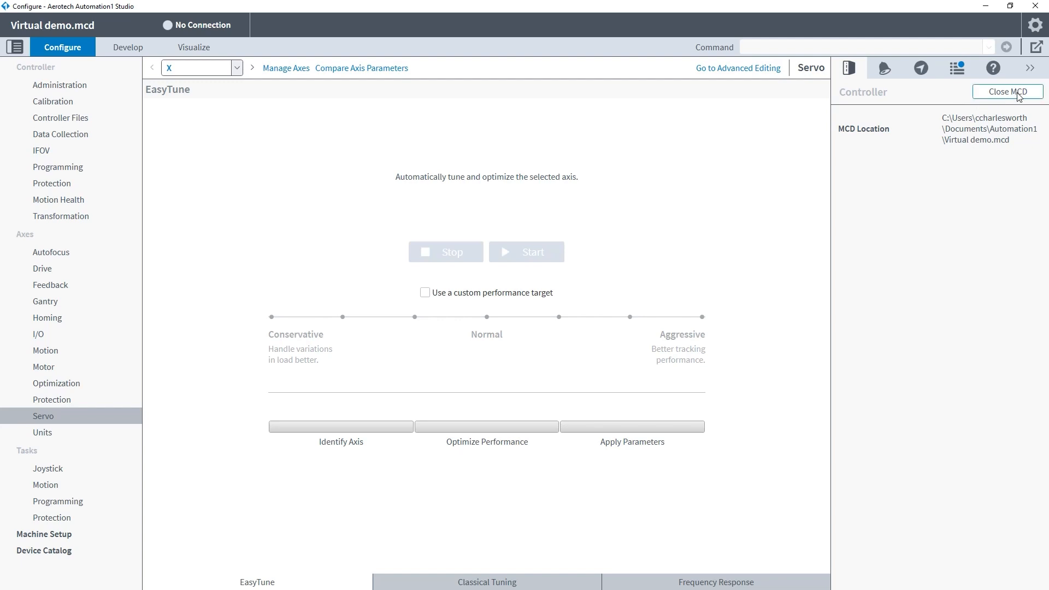
{"action": "left_click", "coordinate": [1008, 93]}
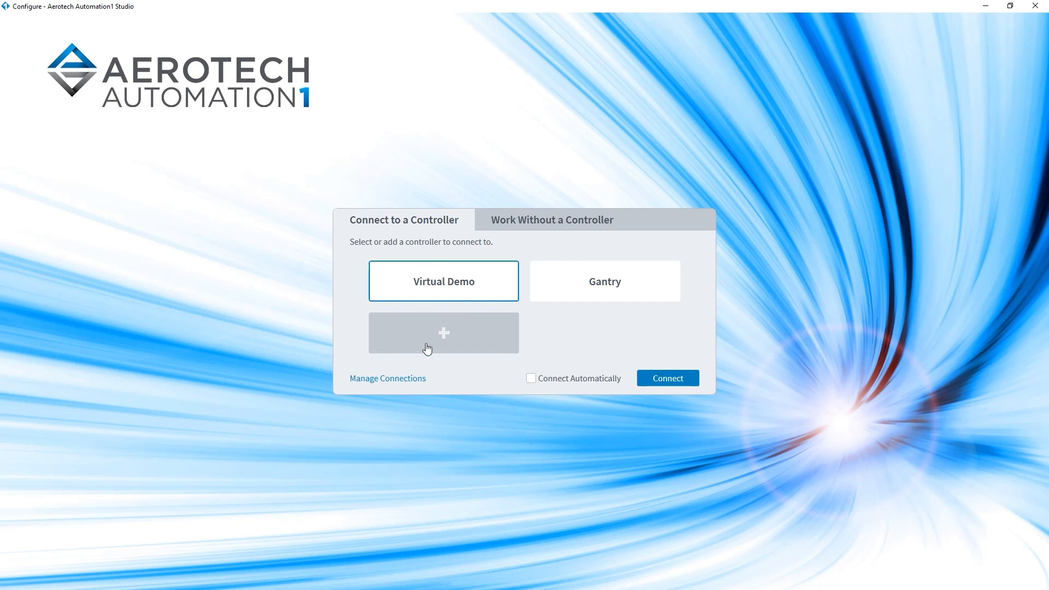
Add an Ethernet connection with the IP address 127.0.0.2 and connect to that Virtual Demo controller
{"action": "left_click", "coordinate": [445, 339]}
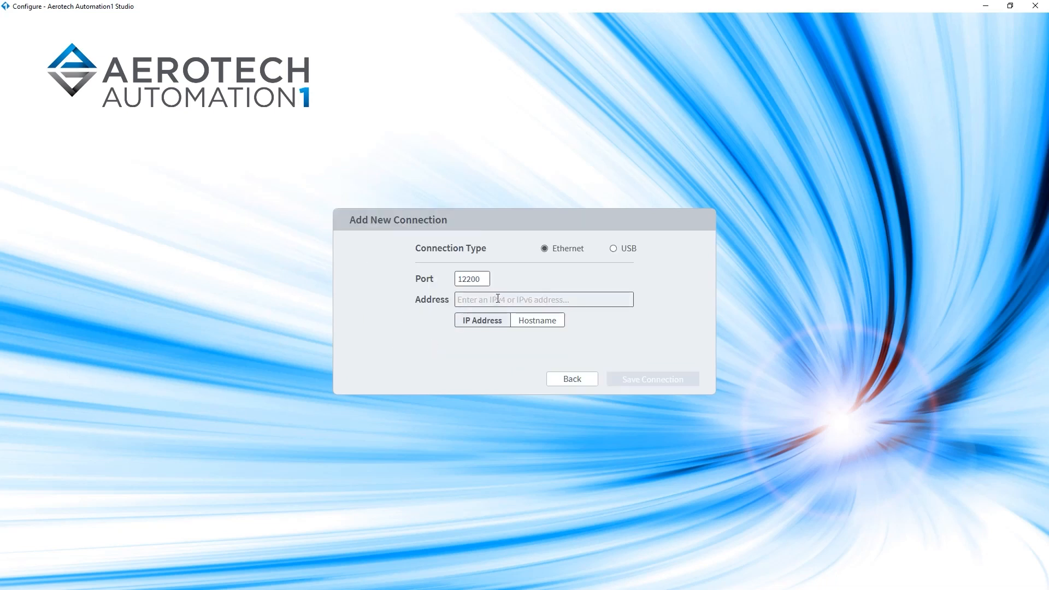
{"action": "left_click", "coordinate": [583, 304]}
{"action": "type", "text": "12"}
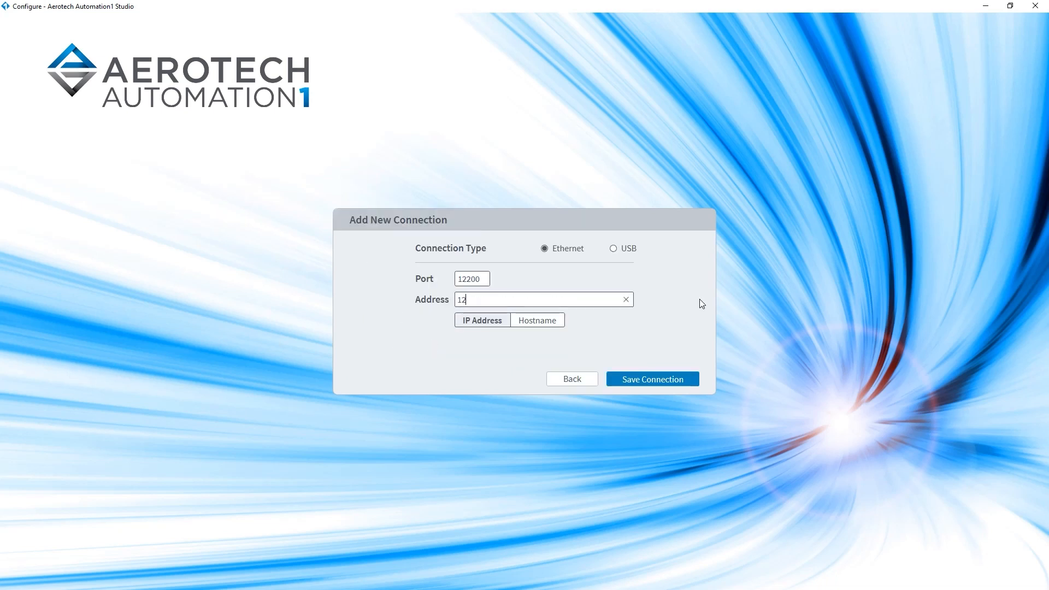
{"action": "type", "text": "7.0.0.2"}
{"action": "left_click", "coordinate": [464, 298]}
{"action": "left_click", "coordinate": [644, 379]}
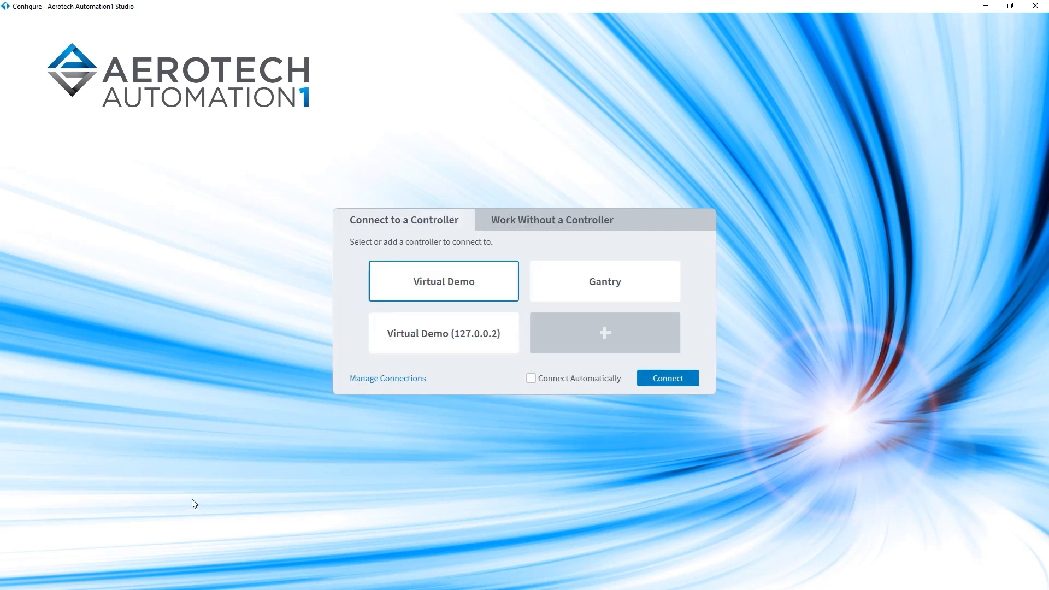
{"action": "left_click", "coordinate": [435, 344]}
{"action": "left_click", "coordinate": [673, 381]}
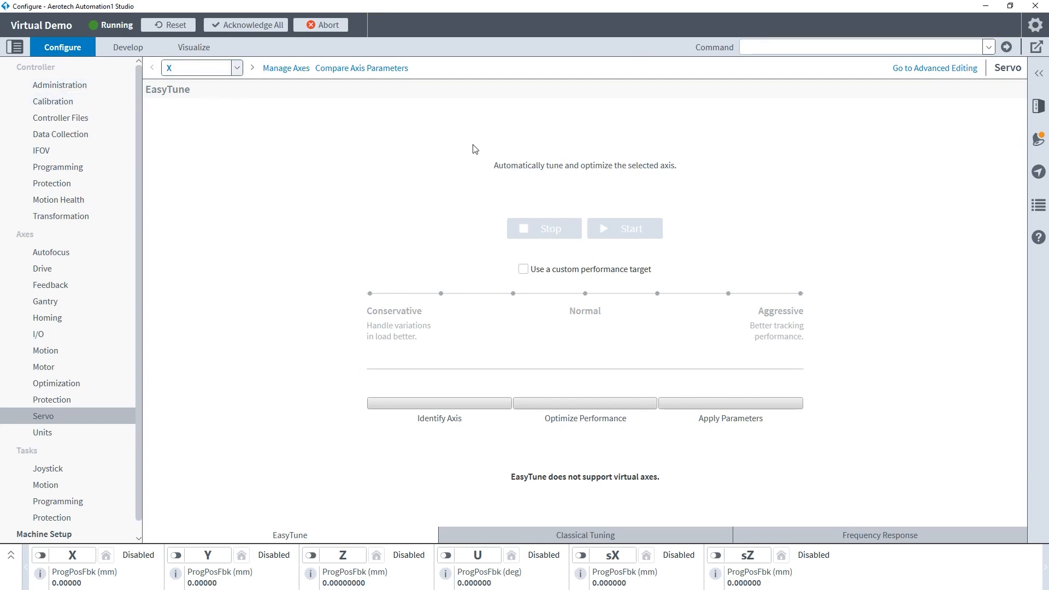
Start an MCD upload from the controller's administration settings and load Virtual demo.mcd, accepting the controller type mismatch
{"action": "left_click", "coordinate": [62, 86]}
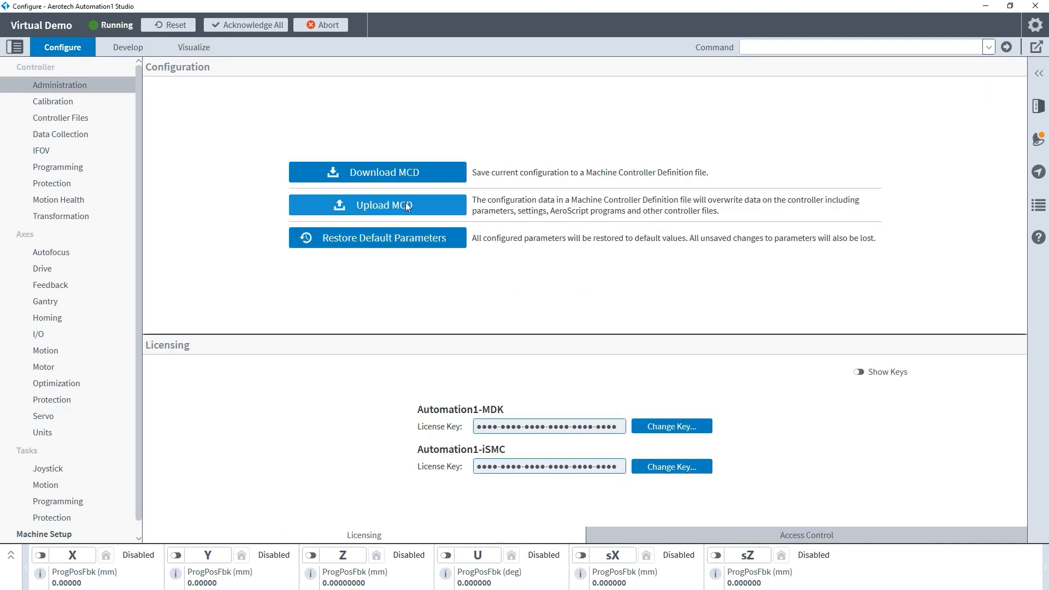
{"action": "left_click", "coordinate": [403, 203]}
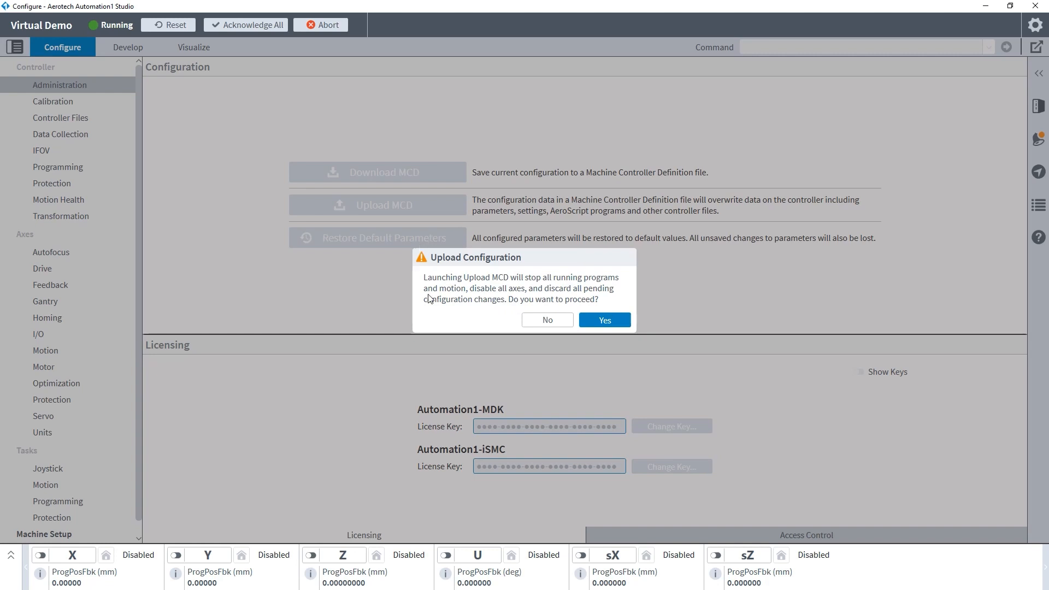
{"action": "left_click", "coordinate": [604, 320]}
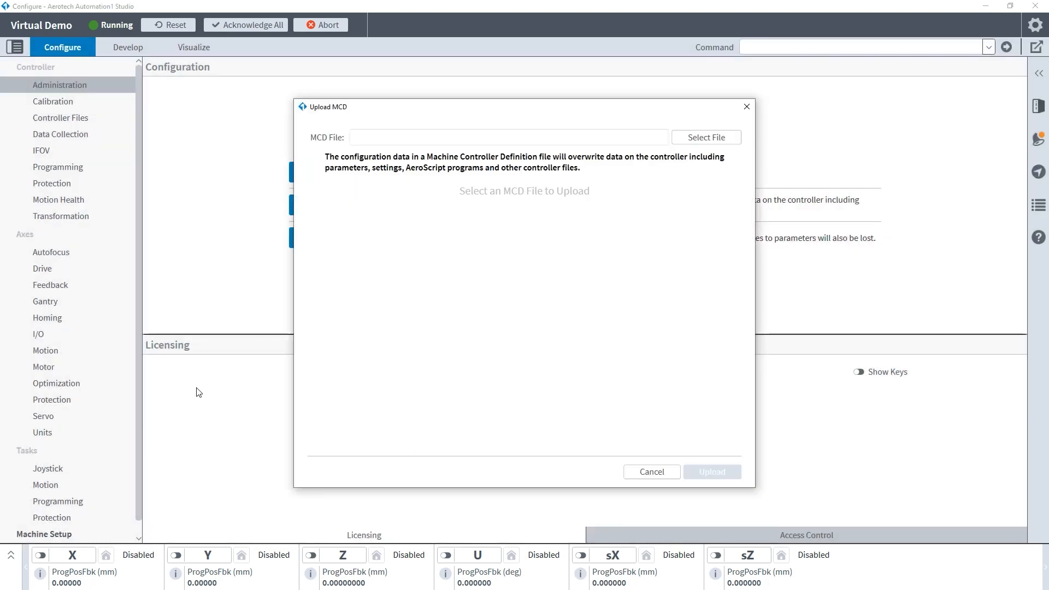
{"action": "left_click", "coordinate": [697, 143]}
{"action": "left_click", "coordinate": [710, 137]}
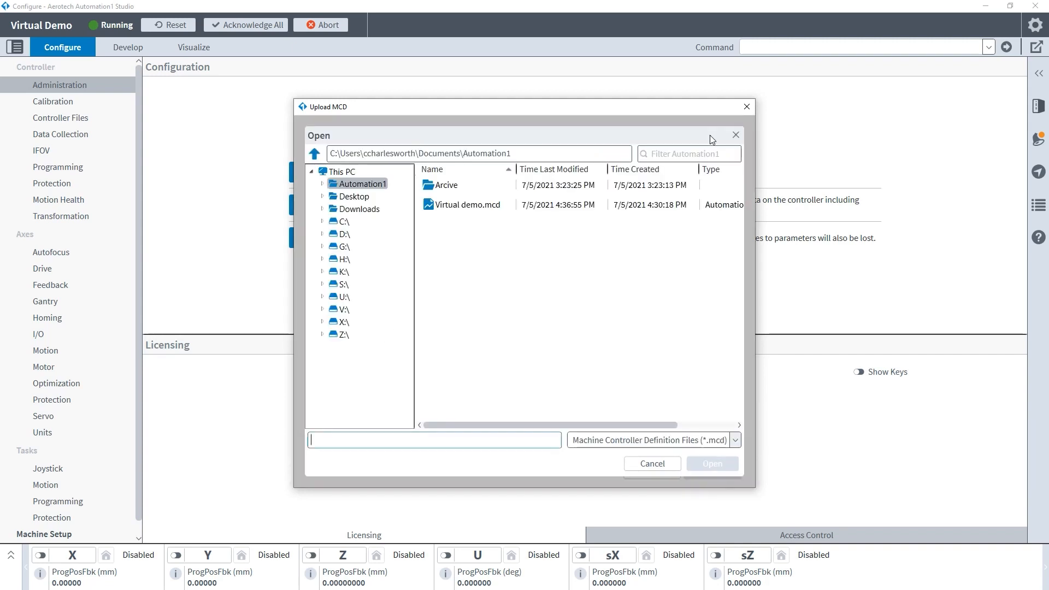
{"action": "left_click", "coordinate": [473, 199]}
{"action": "left_click", "coordinate": [711, 464]}
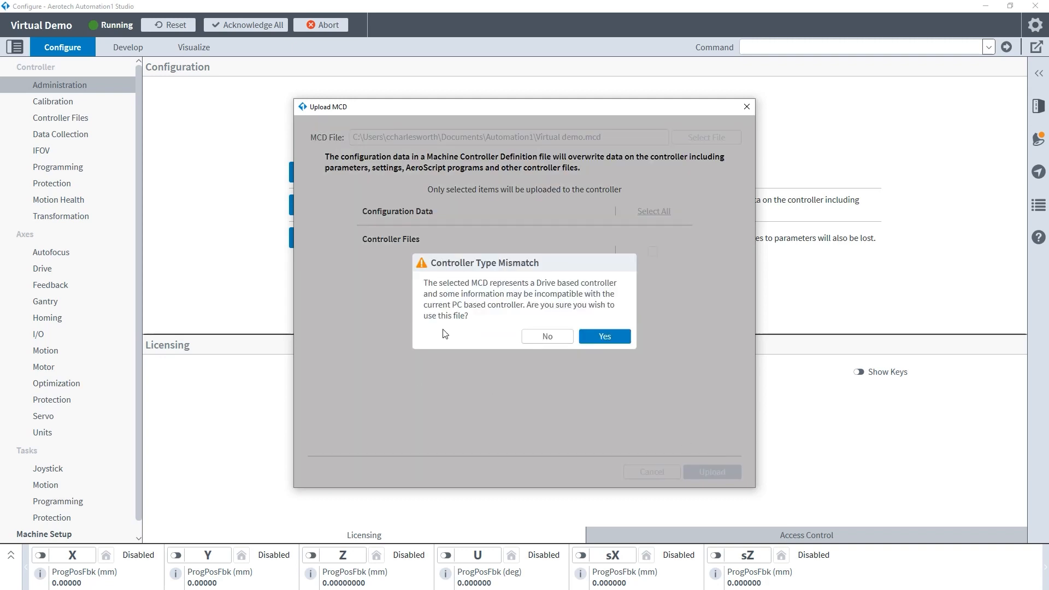
{"action": "left_click", "coordinate": [617, 334]}
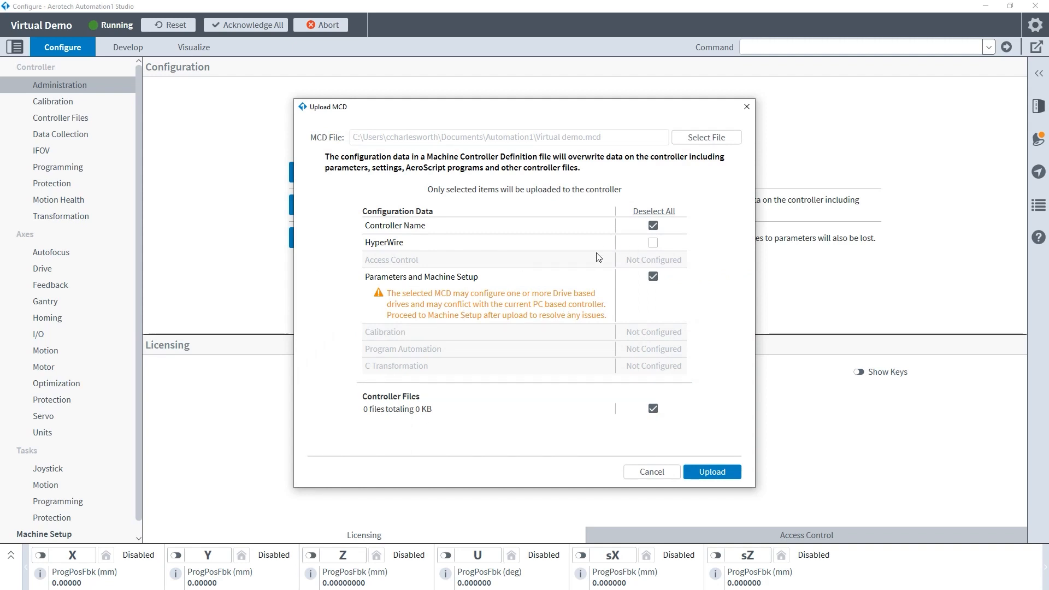
Include the HyperWire configuration in the selected data and upload the MCD to the controller
{"action": "left_click", "coordinate": [653, 242]}
{"action": "left_click", "coordinate": [728, 473]}
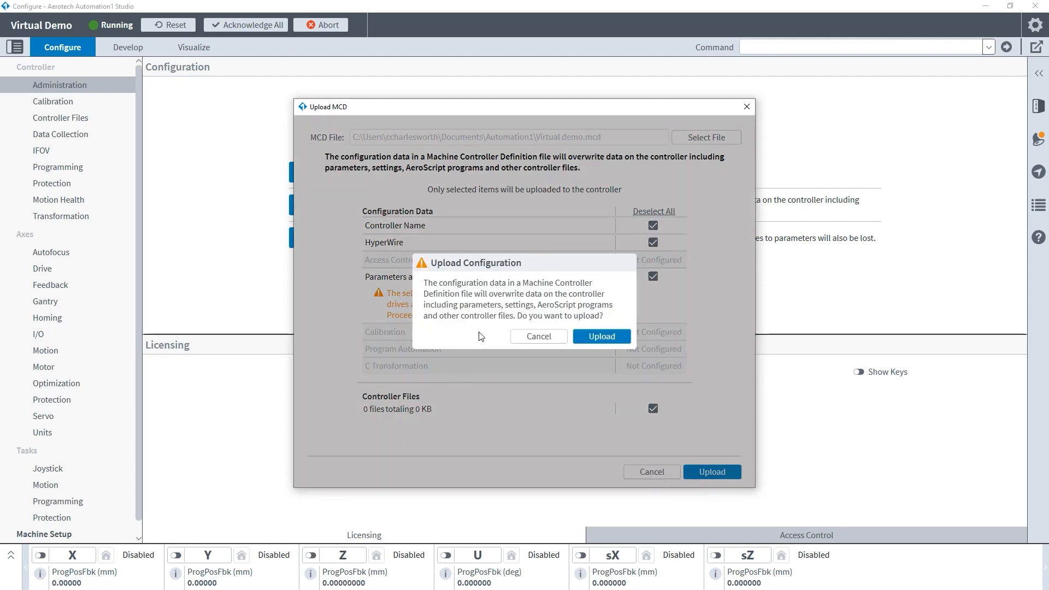
{"action": "left_click", "coordinate": [601, 336]}
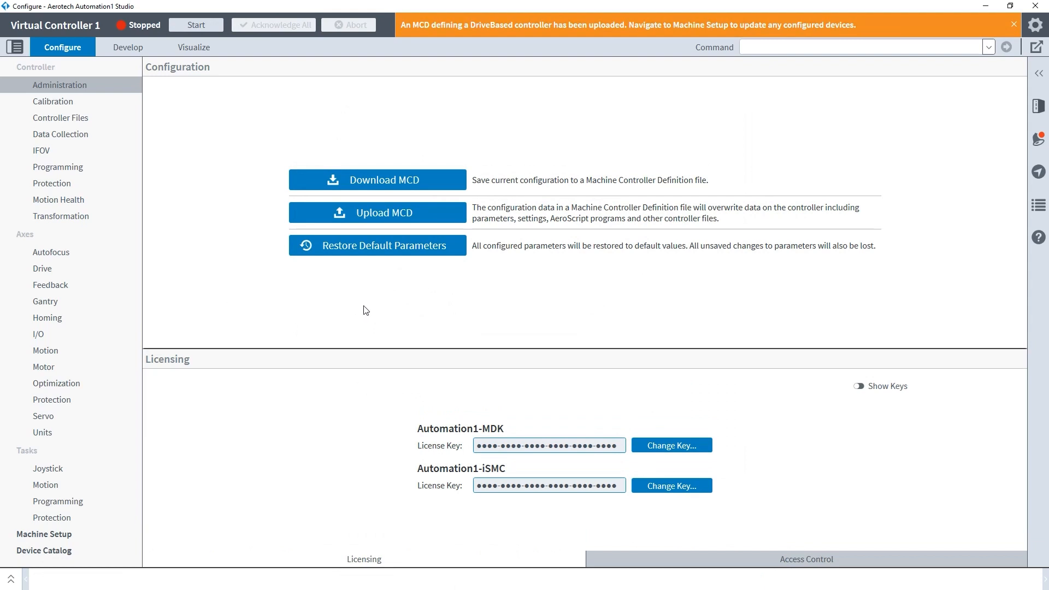
Launch Machine Setup on the connected controller, switch it to virtual and accept the replacement of iXC4 with XC4
{"action": "left_click", "coordinate": [83, 536]}
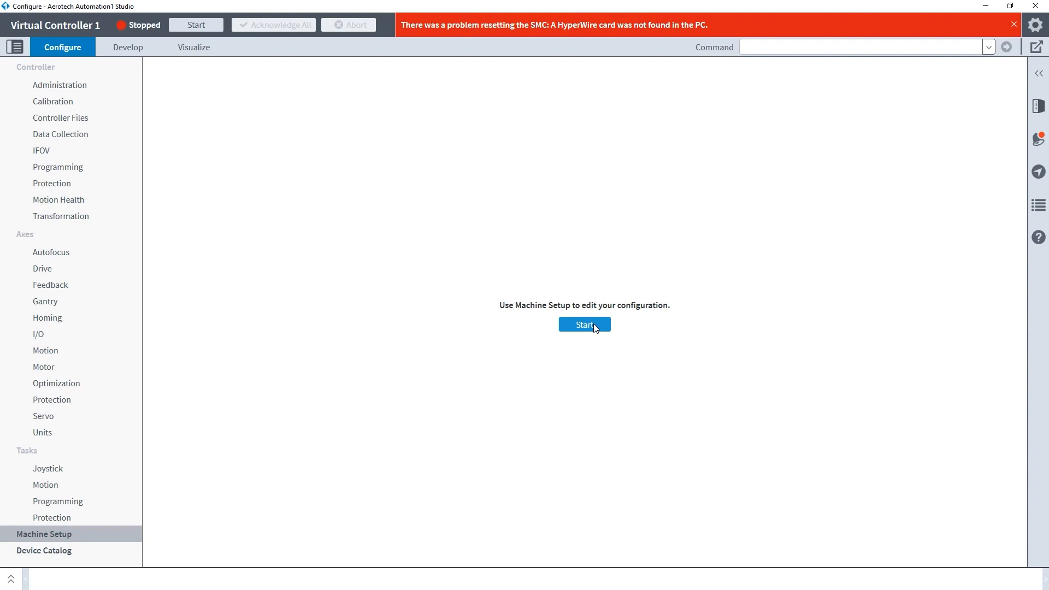
{"action": "left_click", "coordinate": [595, 327]}
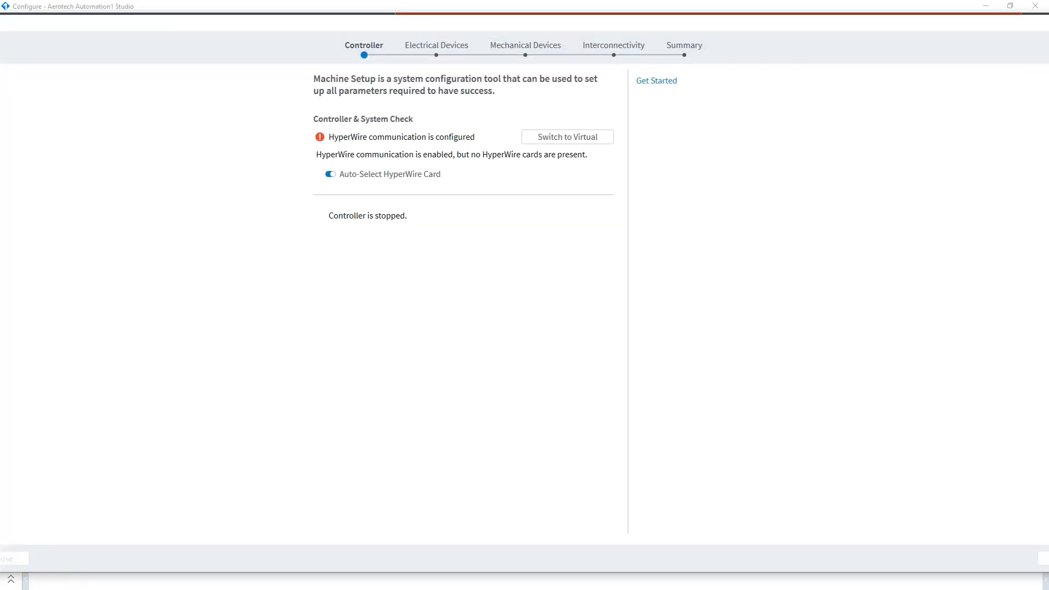
{"action": "left_click", "coordinate": [557, 138]}
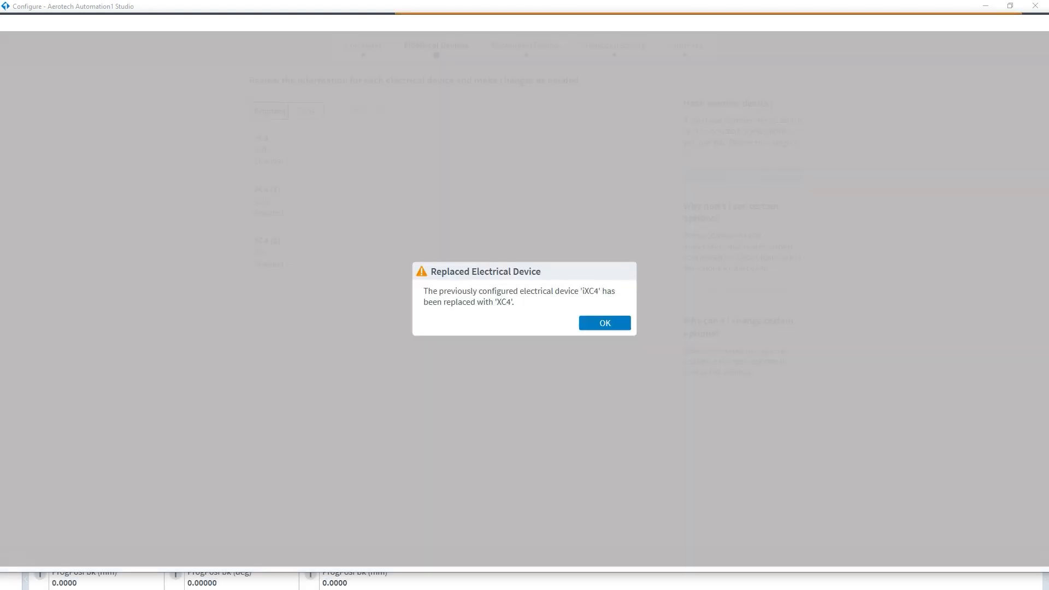
{"action": "left_click", "coordinate": [605, 323]}
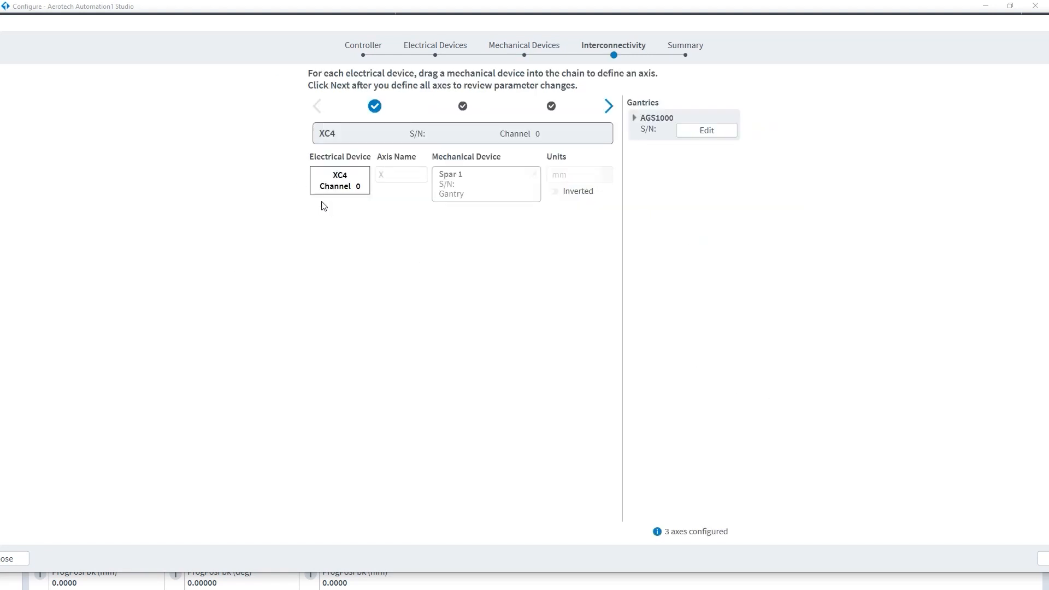
Continue from the axis interconnectivity review to the summary, then complete Machine Setup to save parameters and reset the controller
{"action": "left_click", "coordinate": [1048, 559]}
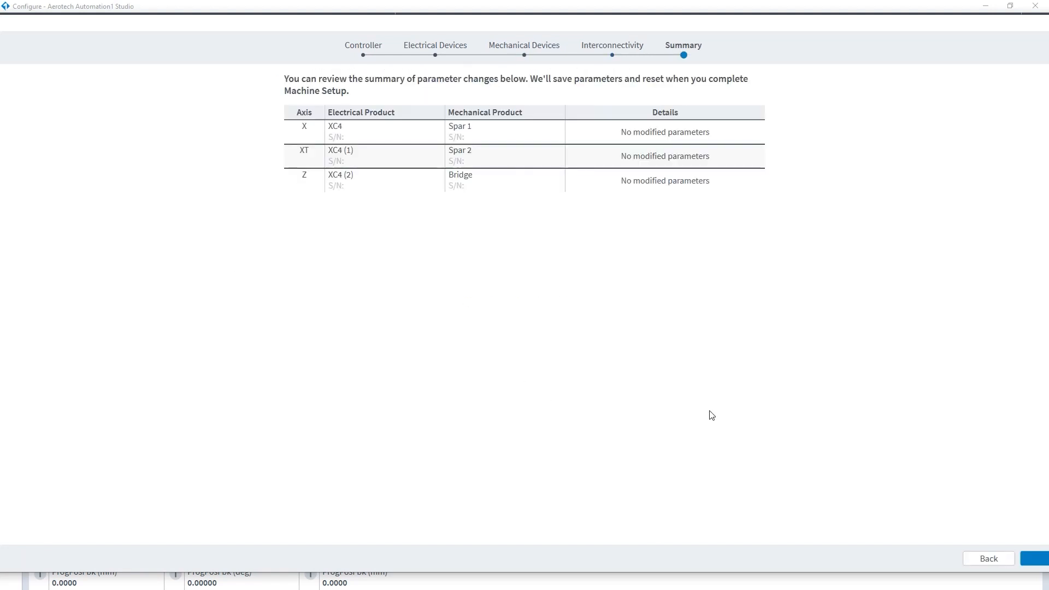
{"action": "left_click", "coordinate": [1045, 558]}
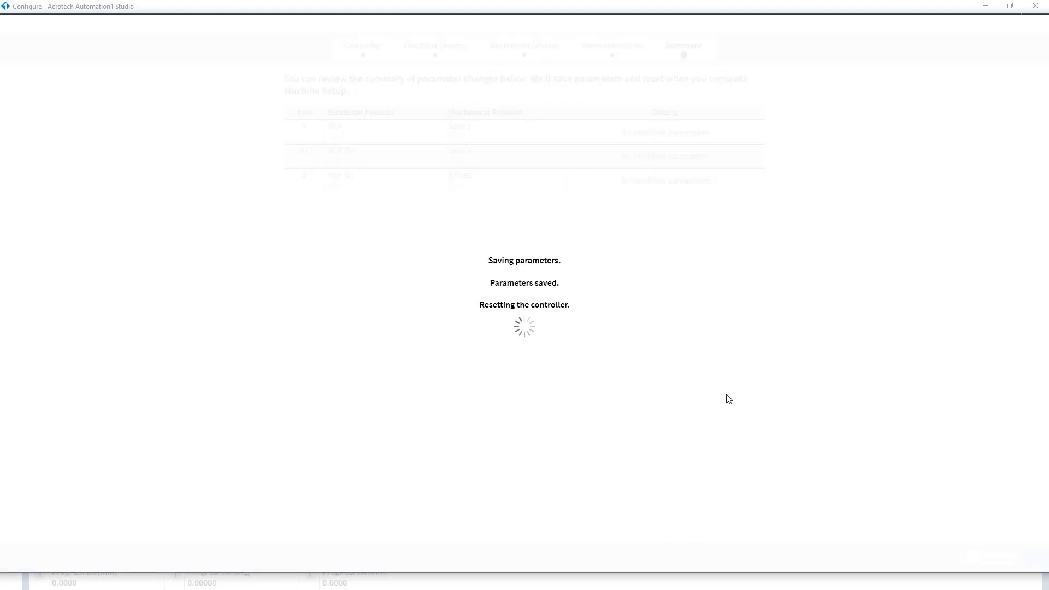
{"action": "left_click", "coordinate": [534, 306]}
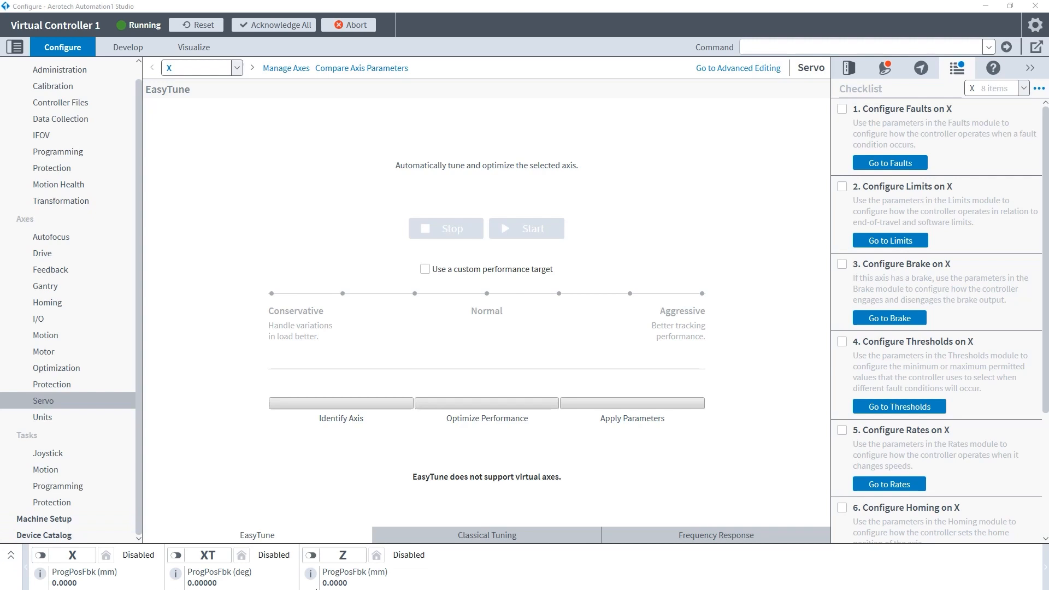
Expand the axis dashboard to show the jog controls, enable and home the X gantry axis, and enable Z
{"action": "left_click", "coordinate": [10, 556]}
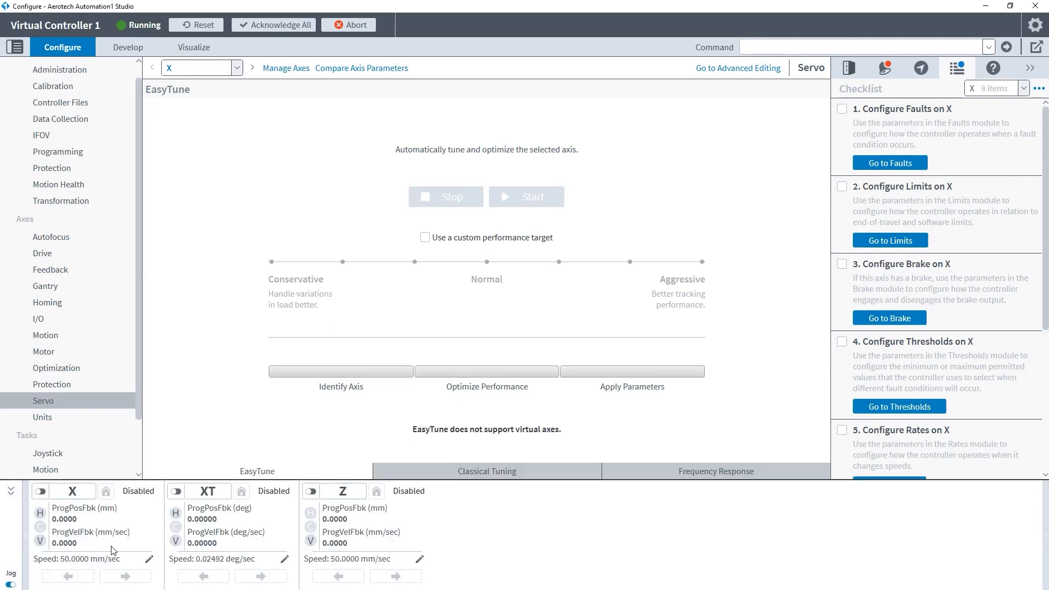
{"action": "left_click", "coordinate": [41, 492]}
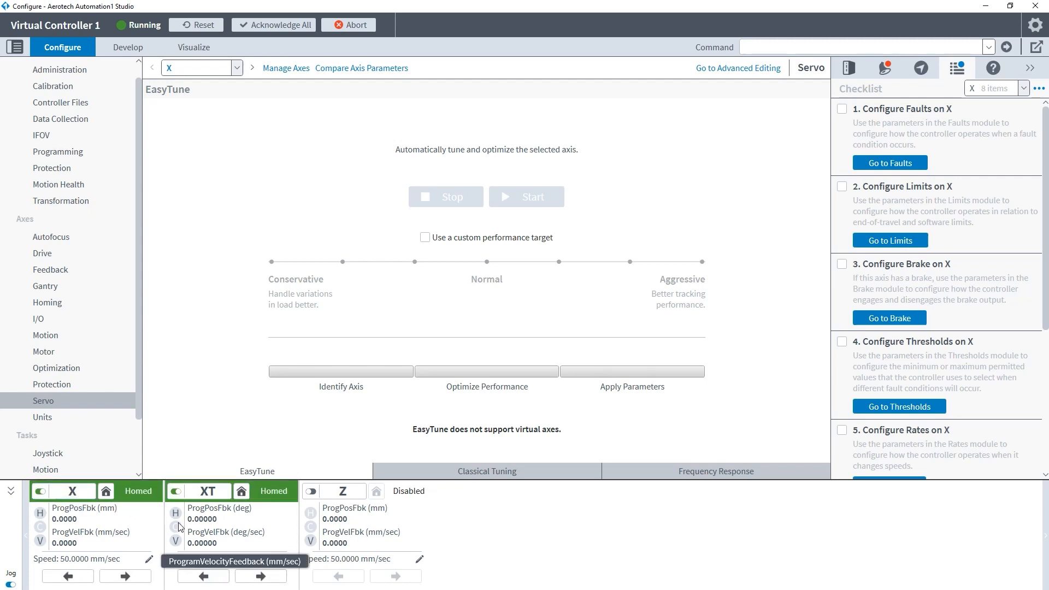
{"action": "left_click", "coordinate": [309, 491]}
Try to jog the XT axis in the positive direction, then jog X in the positive and negative directions
{"action": "left_click", "coordinate": [261, 575]}
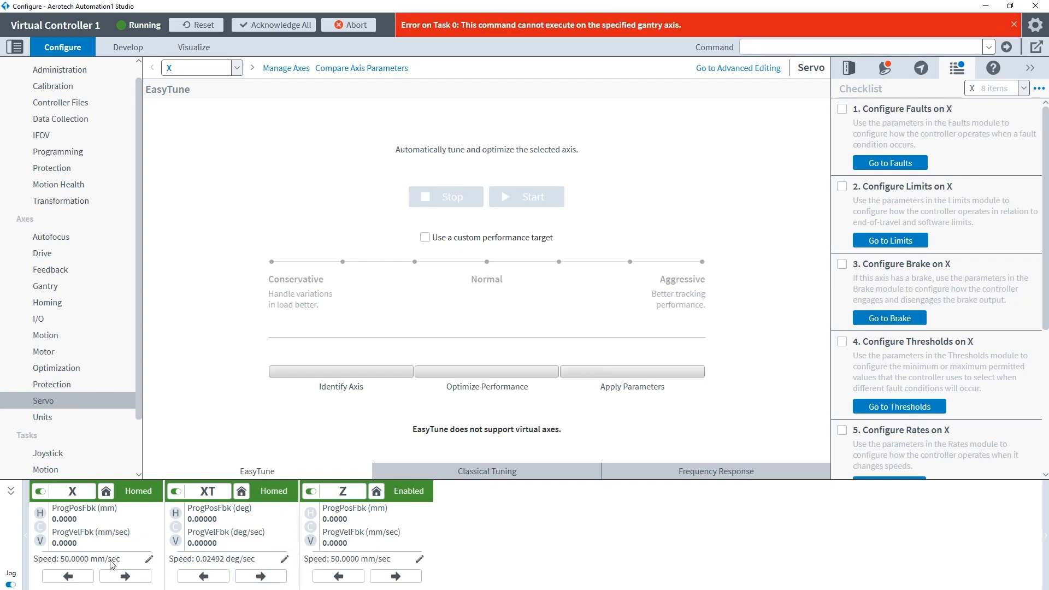
{"action": "left_click", "coordinate": [125, 577]}
{"action": "left_click", "coordinate": [69, 576]}
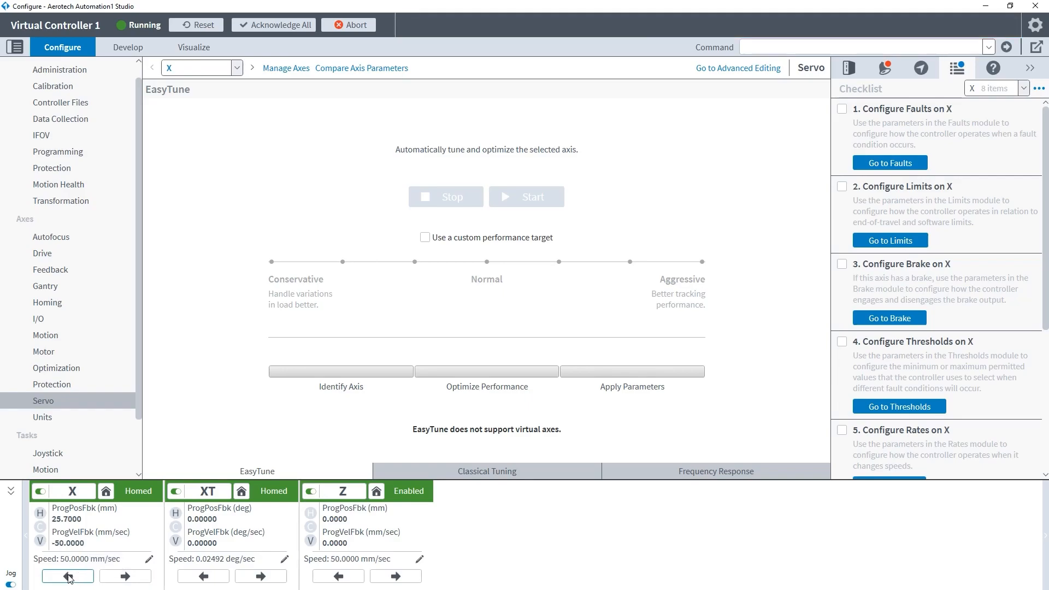